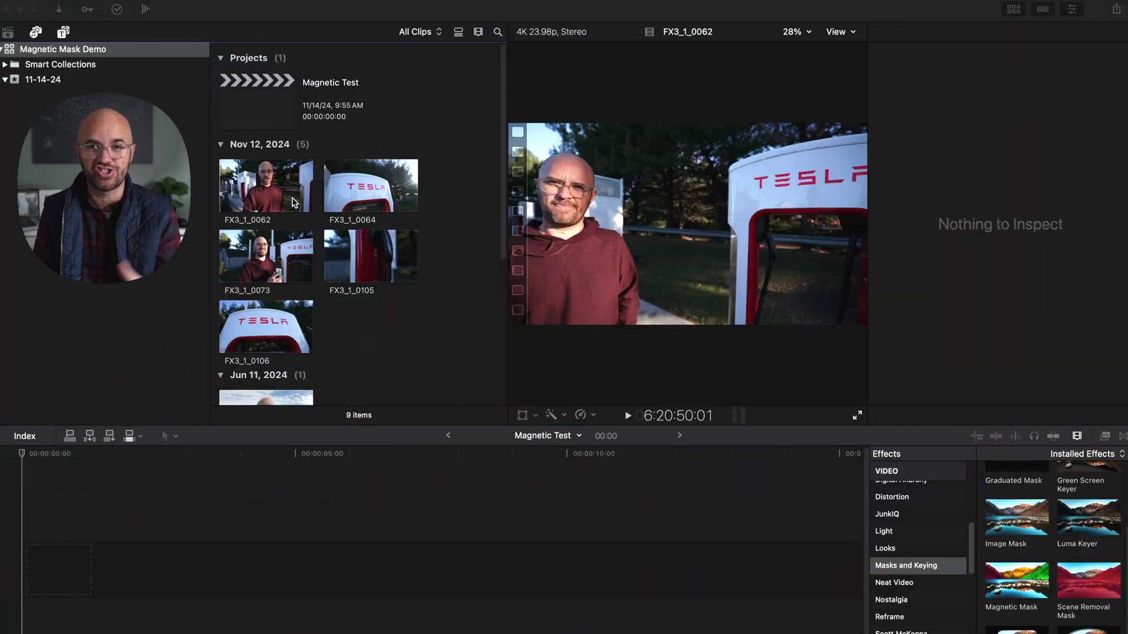
left_click(272, 196)
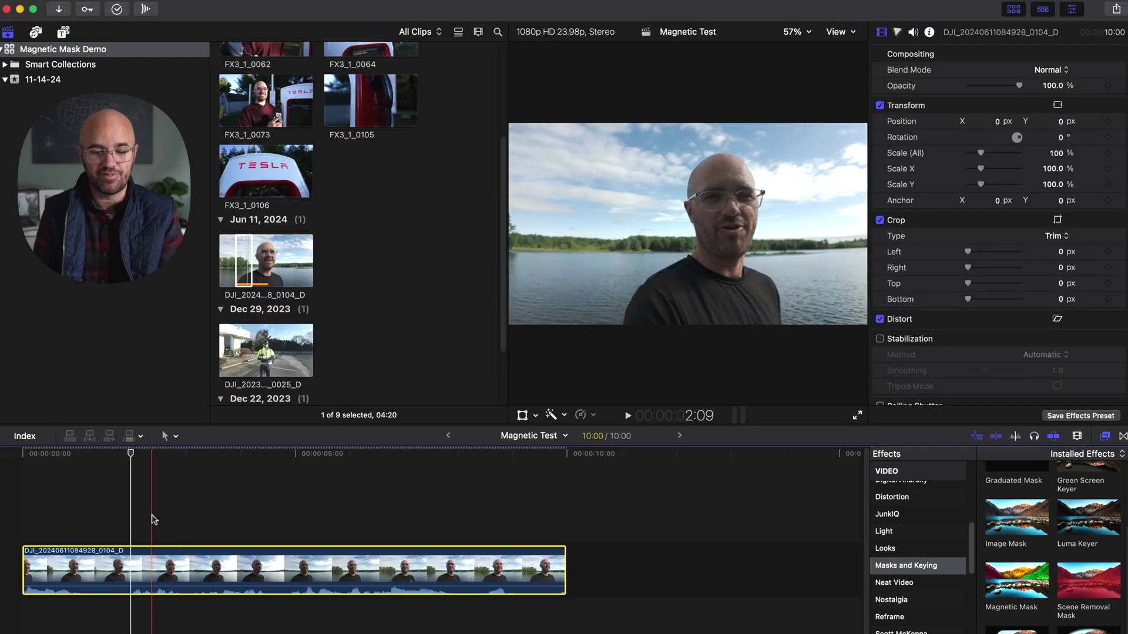
left_click(152, 517)
Step: Select the lakeside clip and move the playhead to about 4:07
left_click(157, 562)
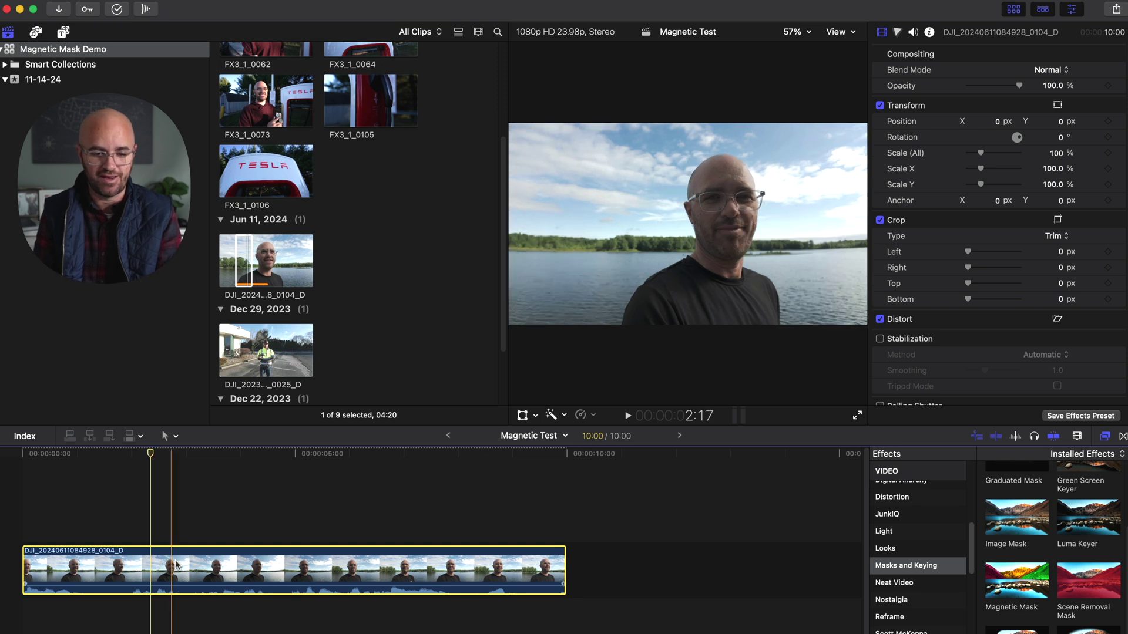
left_click(222, 573)
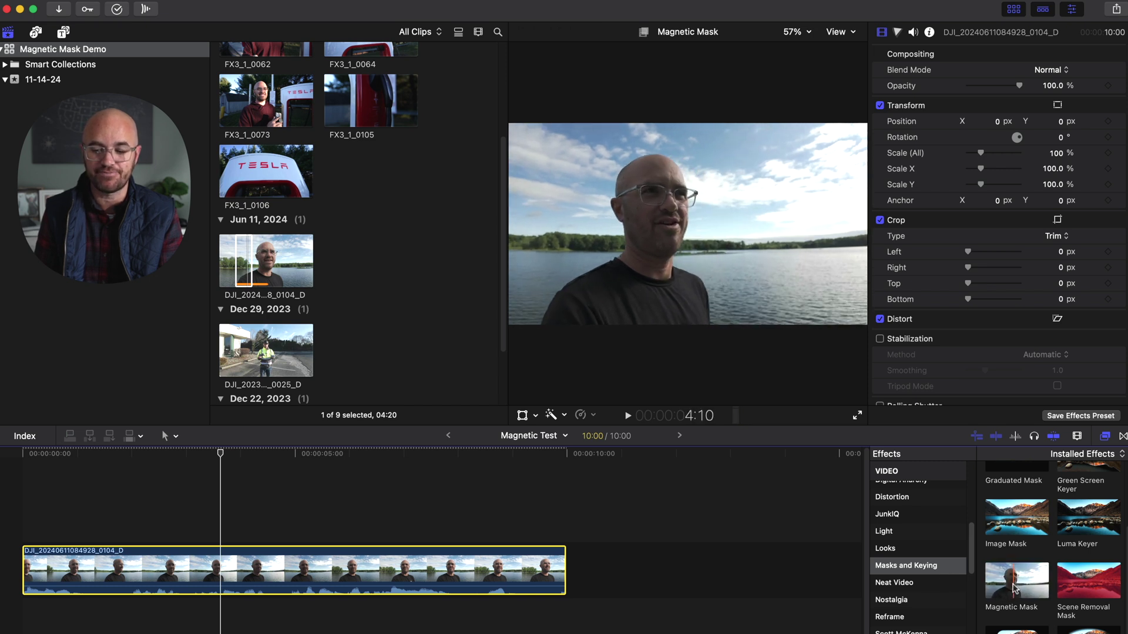
Step: Apply Magnetic Mask to the lakeside clip and brush over the man's body and head
double_click(1012, 584)
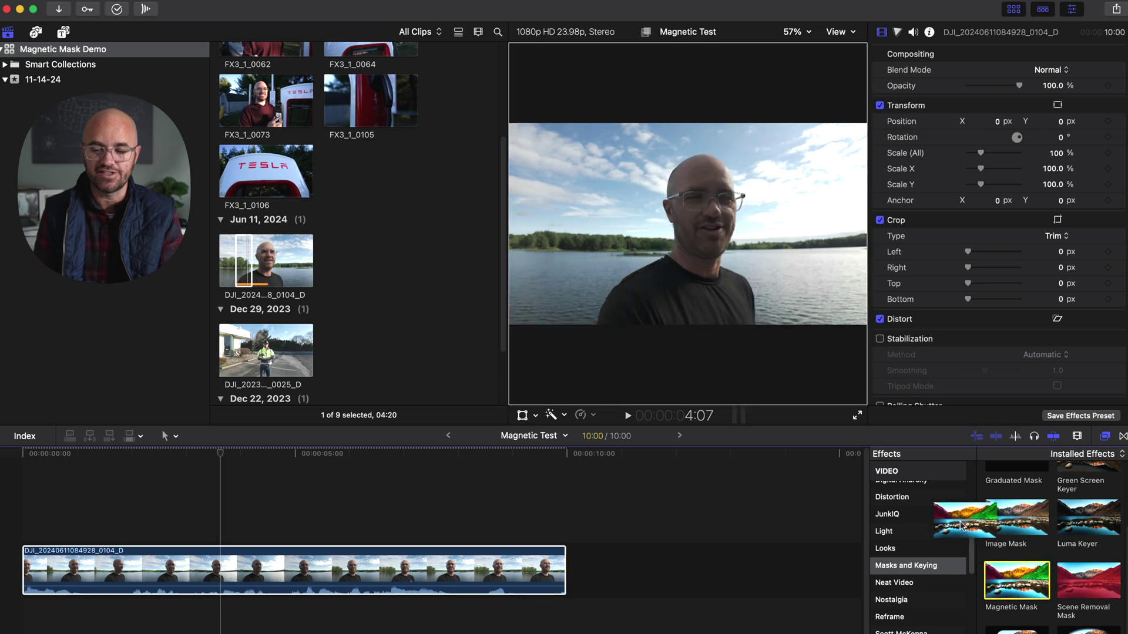
left_click(740, 306)
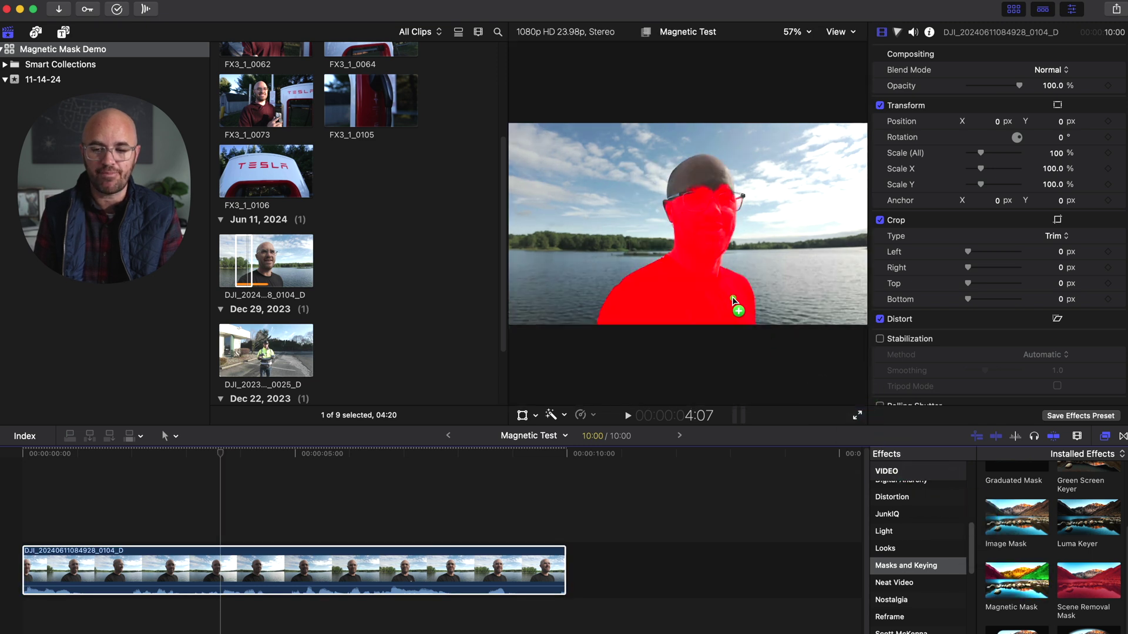
mouse_move(732, 301)
left_mouse_down()
mouse_move(709, 221)
mouse_move(780, 235)
mouse_move(664, 189)
mouse_move(616, 191)
left_mouse_up()
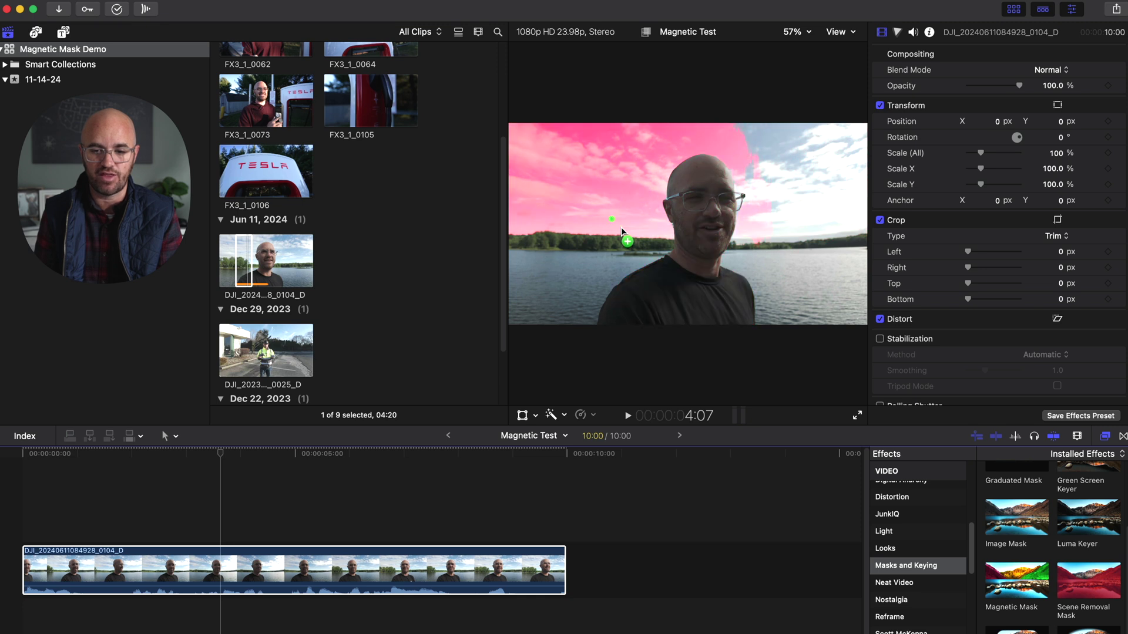
mouse_move(621, 229)
left_mouse_down()
mouse_move(680, 243)
mouse_move(705, 188)
mouse_move(698, 194)
left_mouse_up()
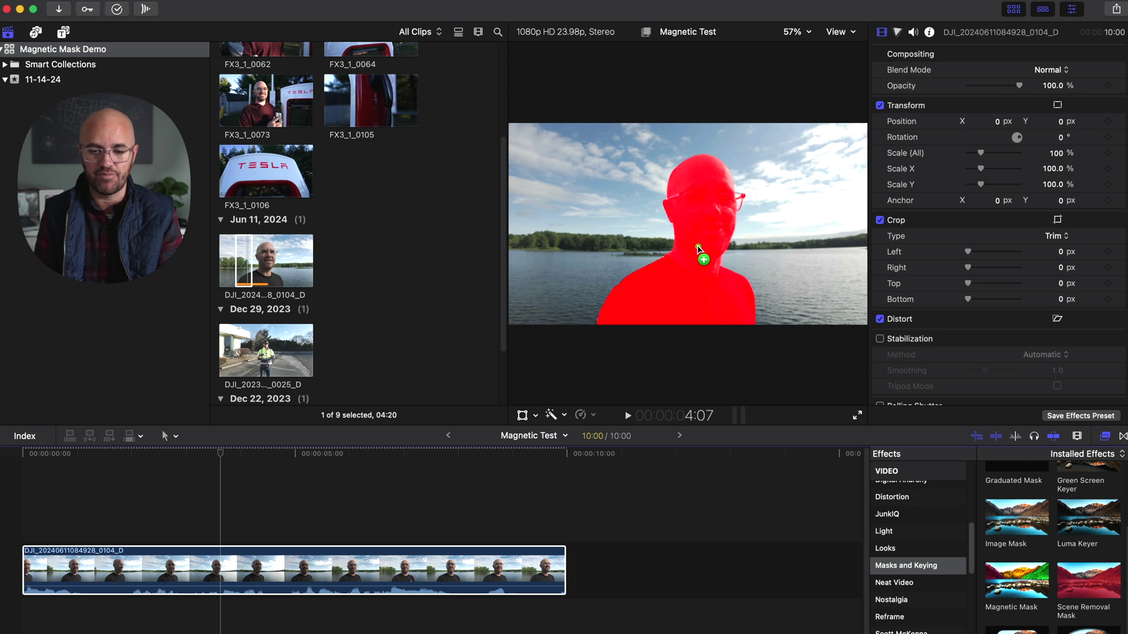
left_click_drag(699, 250, 704, 243)
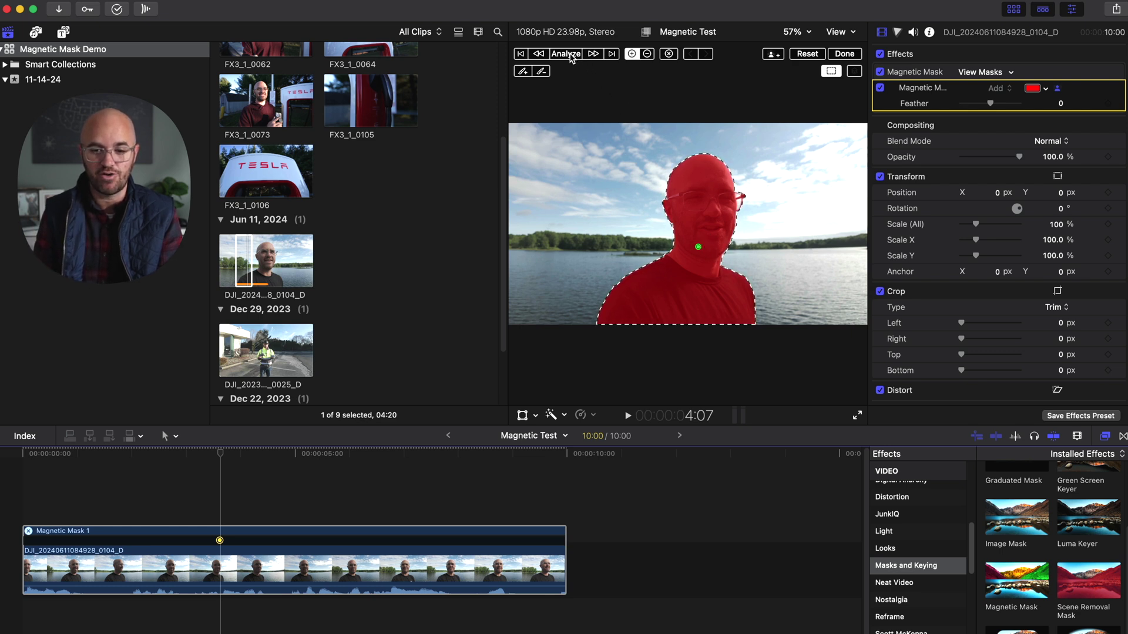
Step: Analyze Magnetic Mask 1 through the whole clip and finish it with Done
left_click(566, 54)
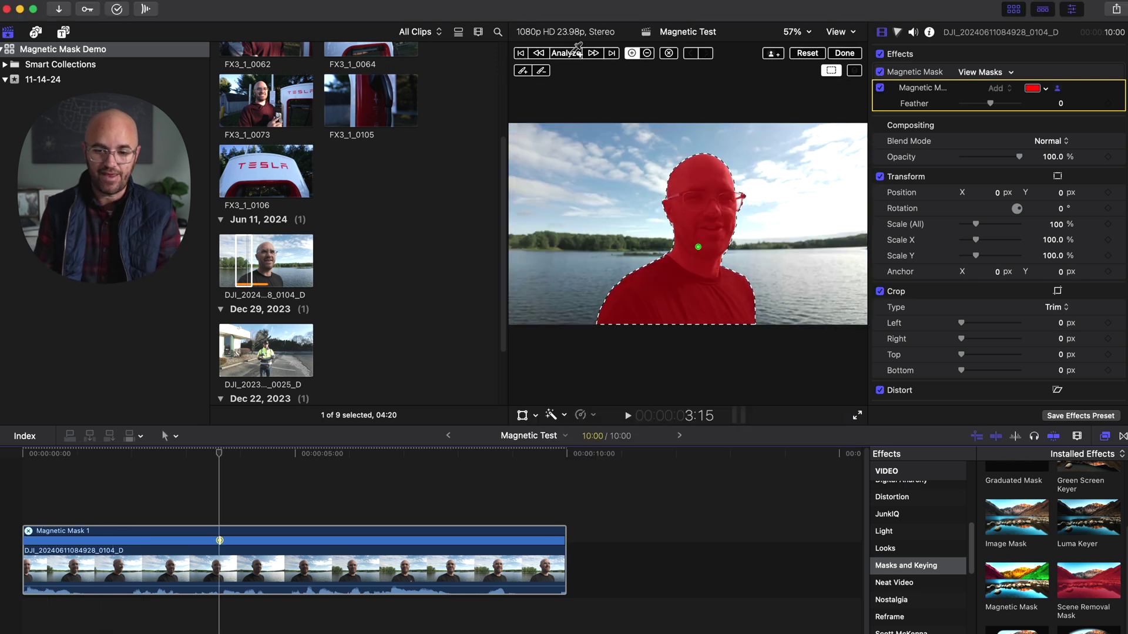
left_click(844, 53)
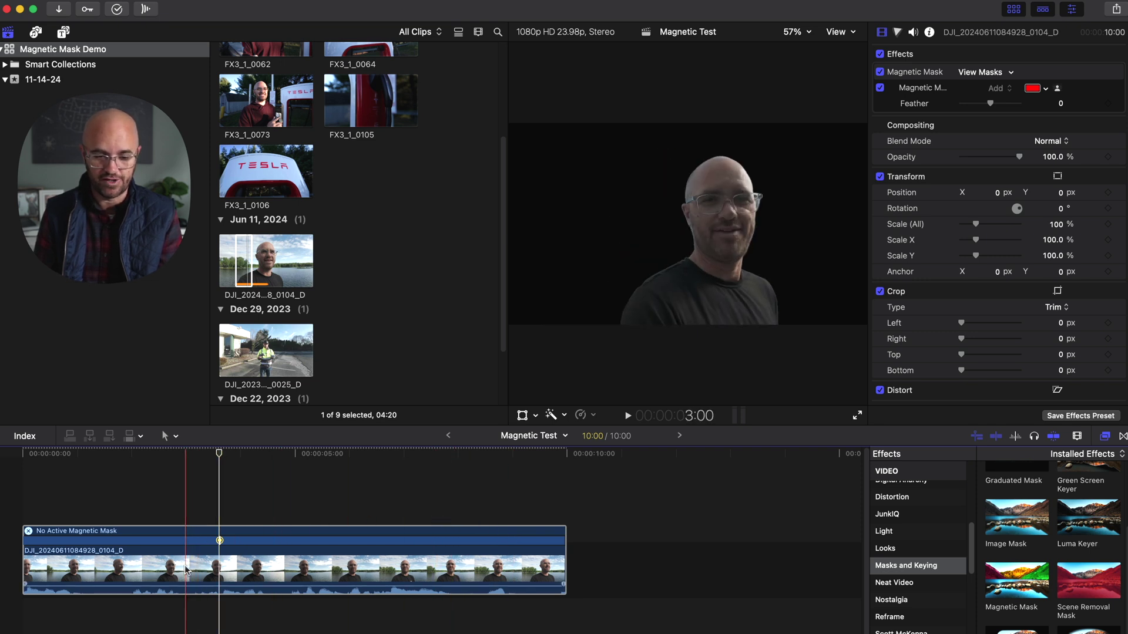
Step: Duplicate the lakeside clip above the original and delete Magnetic Mask from the lower copy
left_click_drag(186, 570, 160, 559)
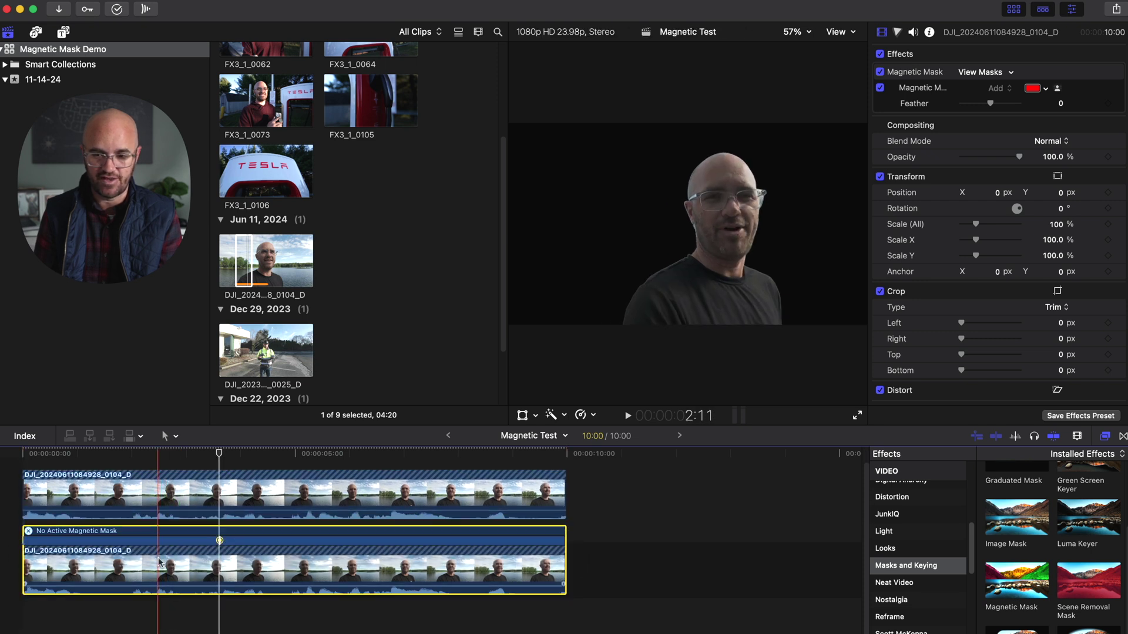
left_click(926, 72)
key("Delete")
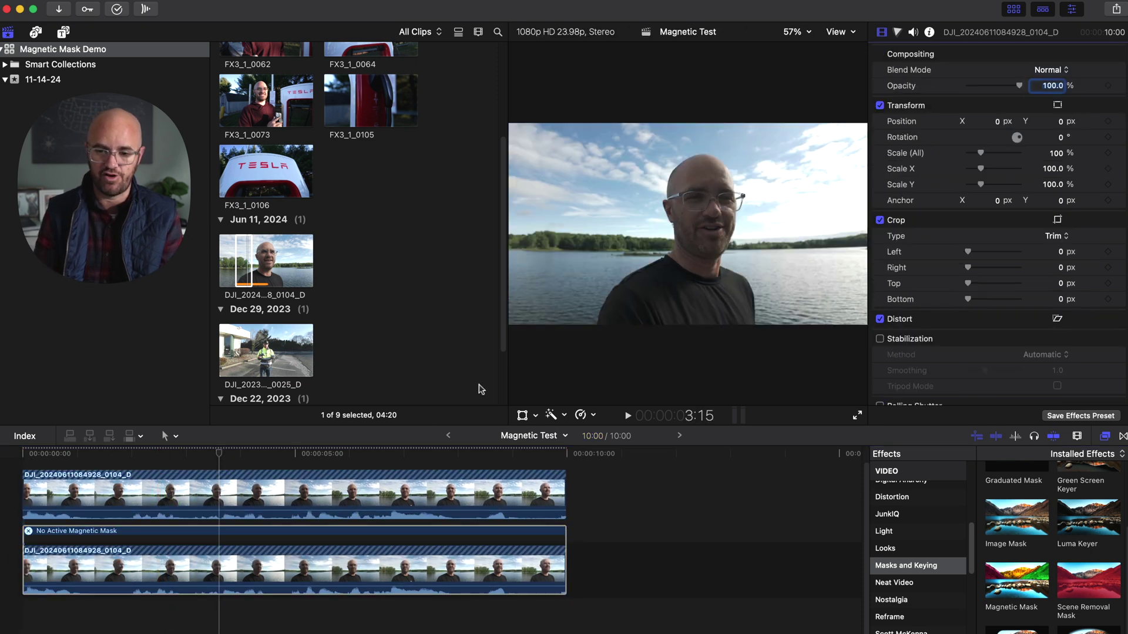
Step: Check both copies' effects to confirm only the top clip keeps its mask
left_click(191, 500)
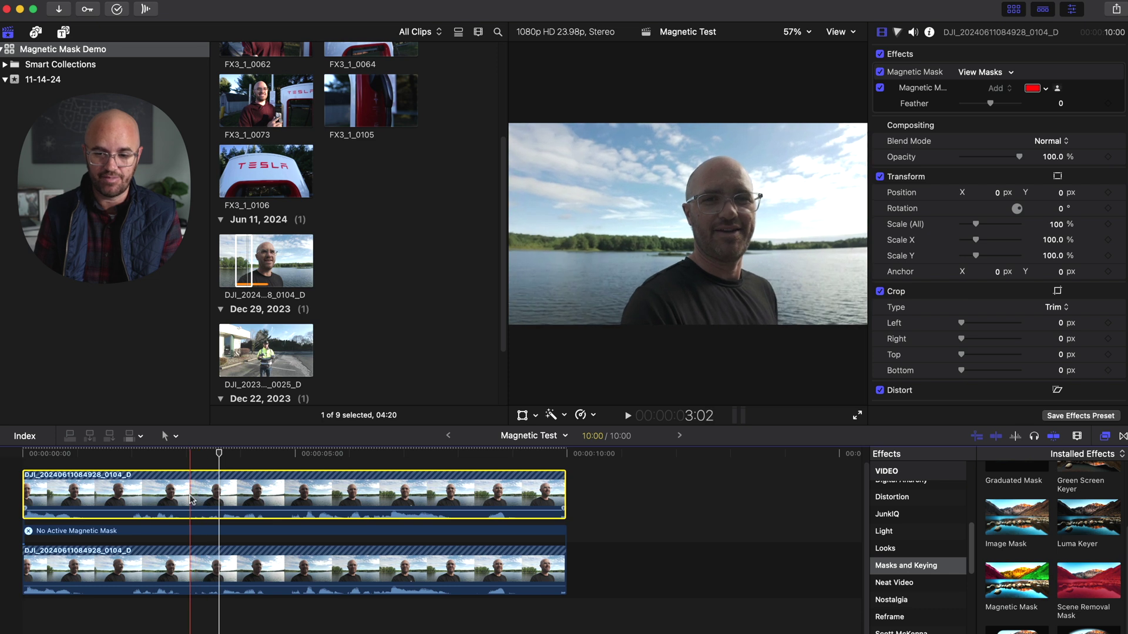
left_click(188, 524)
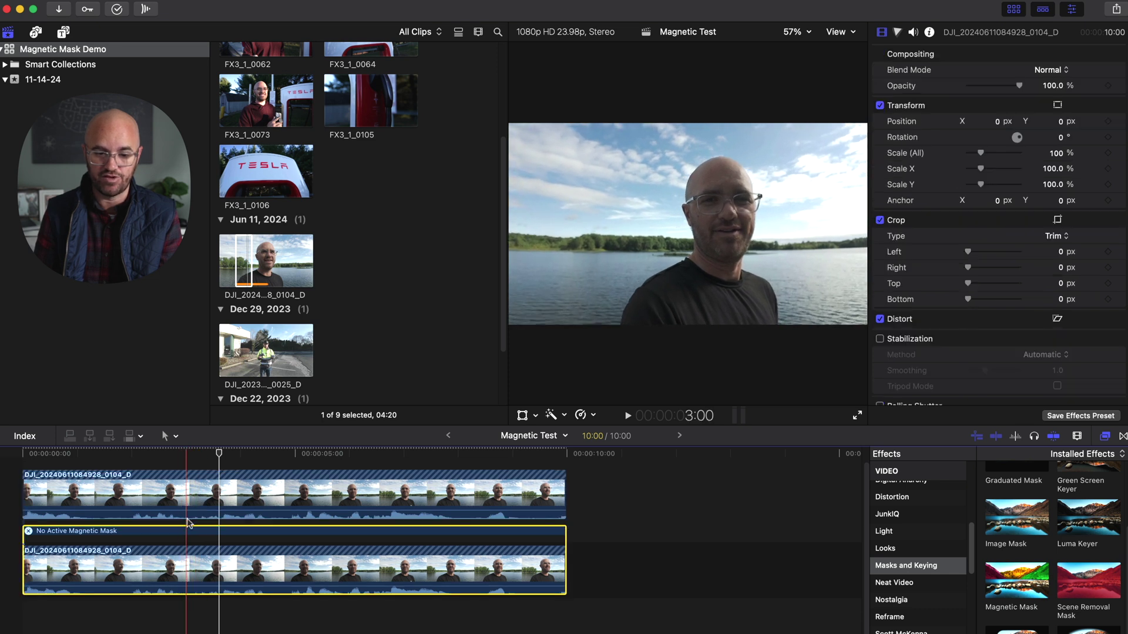
left_click(189, 512)
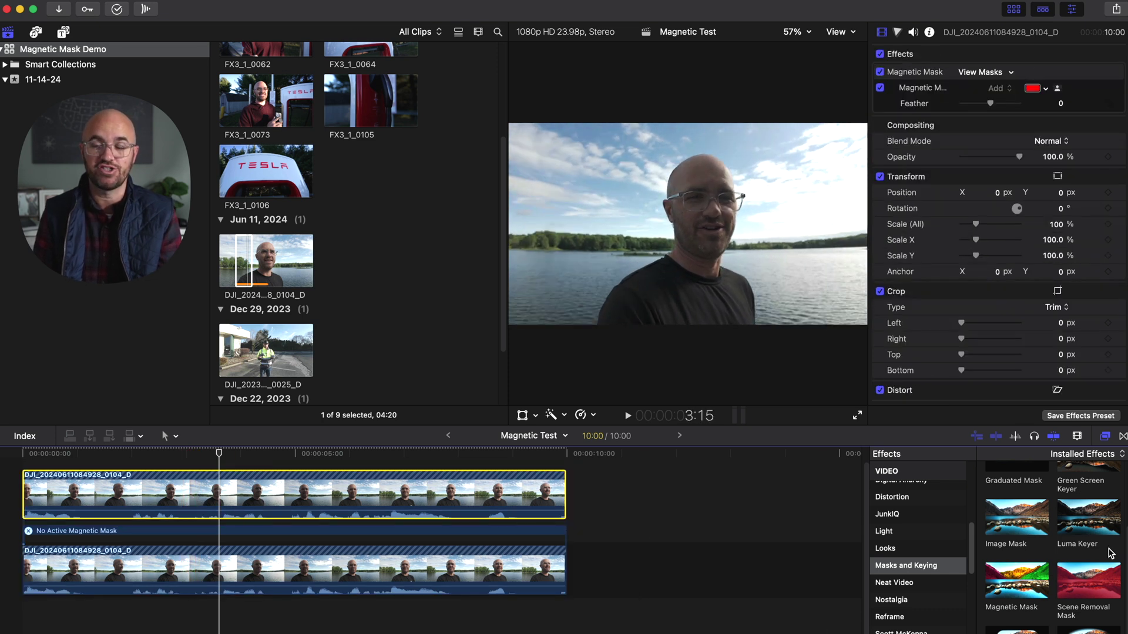
scroll(1033, 563, "down", 2)
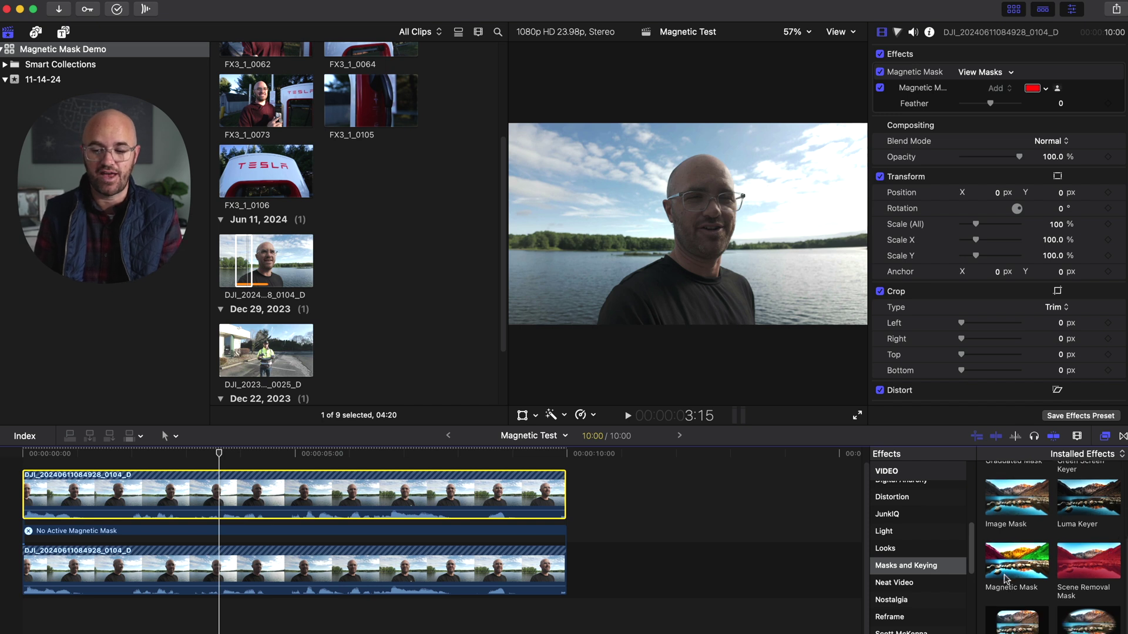
scroll(1006, 578, "up", 5)
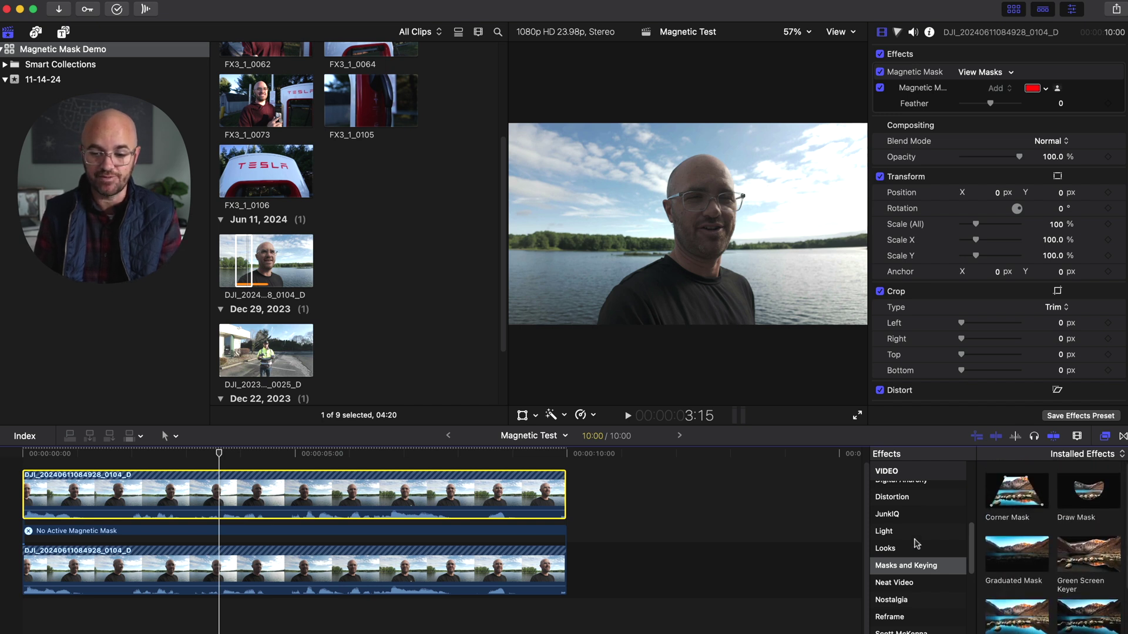
scroll(915, 534, "down", 2)
scroll(911, 569, "up", 5)
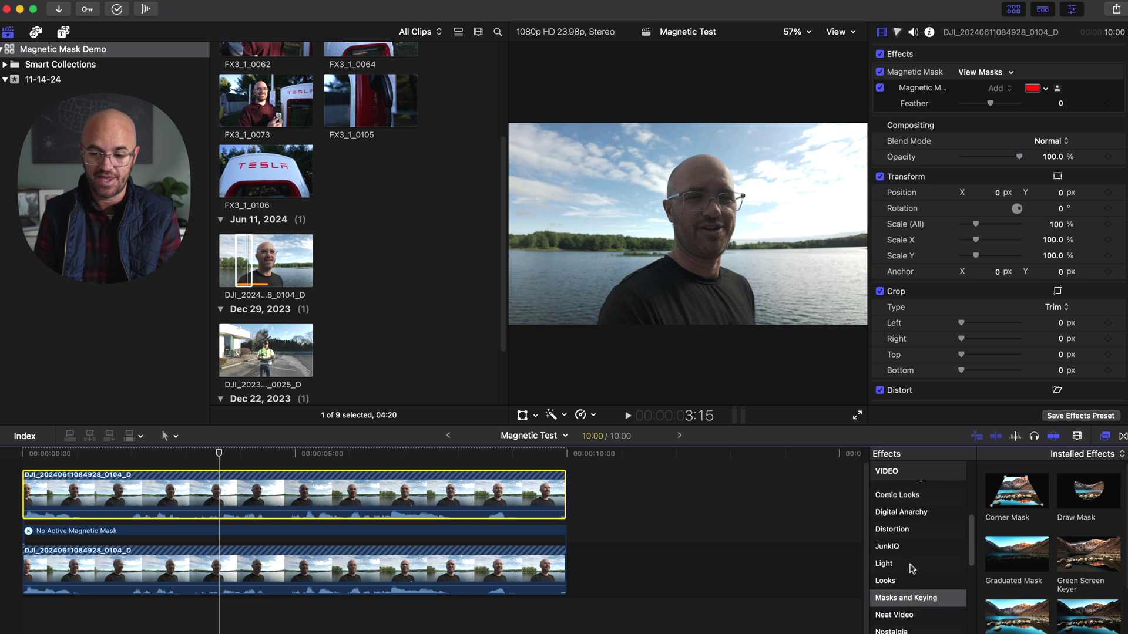
Step: Preview Comic Basic on the top masked clip from about 2 seconds, then remove it
left_click(897, 545)
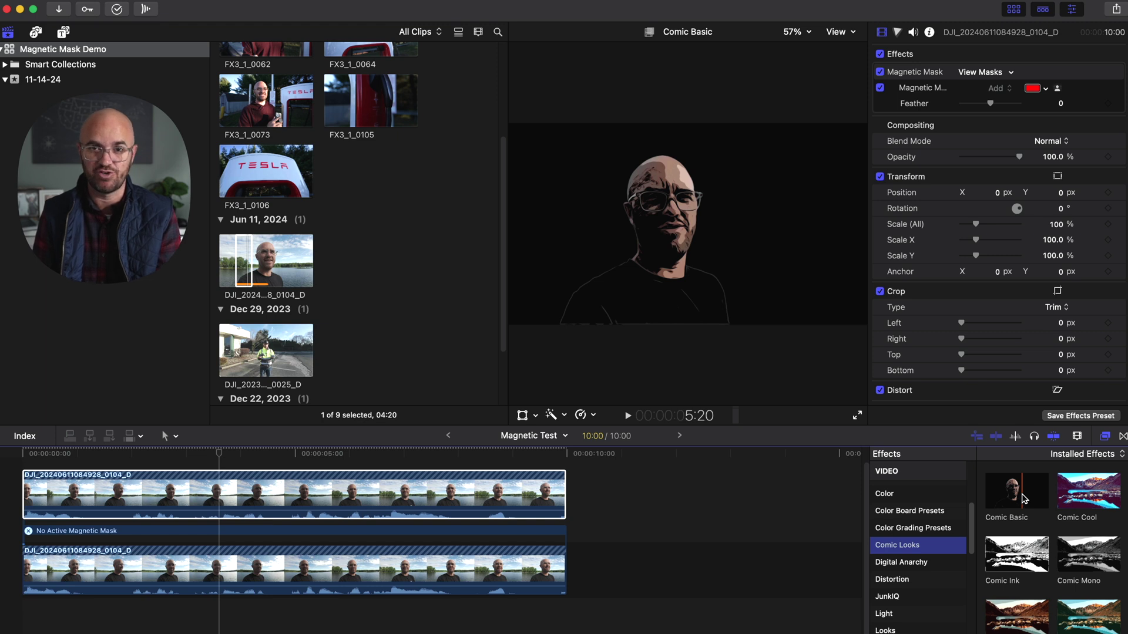
left_click_drag(1022, 498, 289, 505)
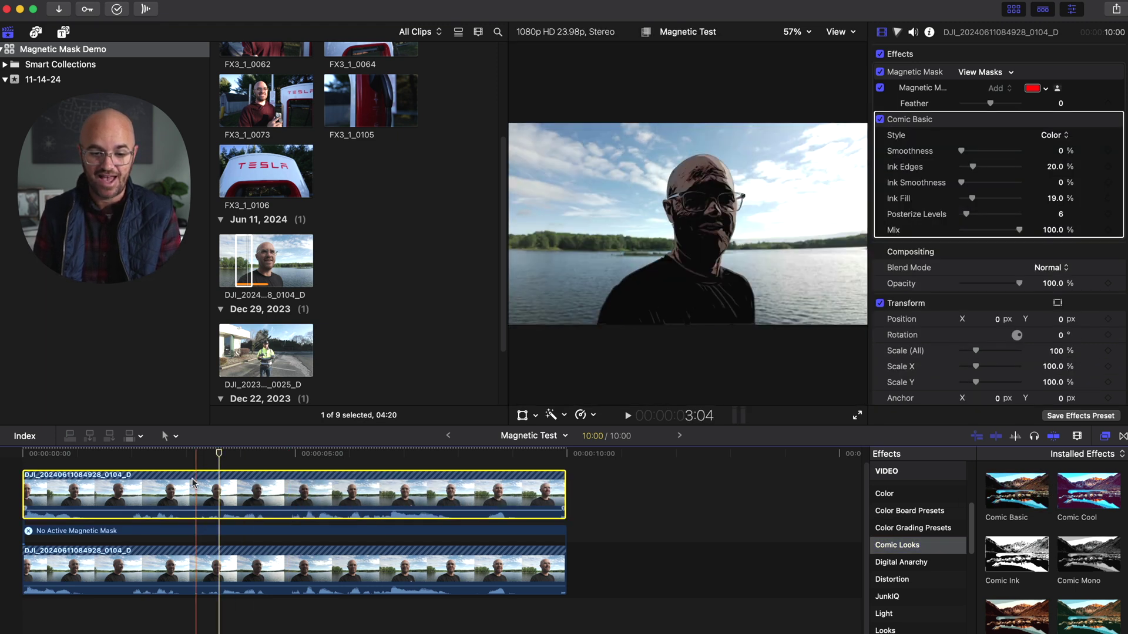
left_click(138, 454)
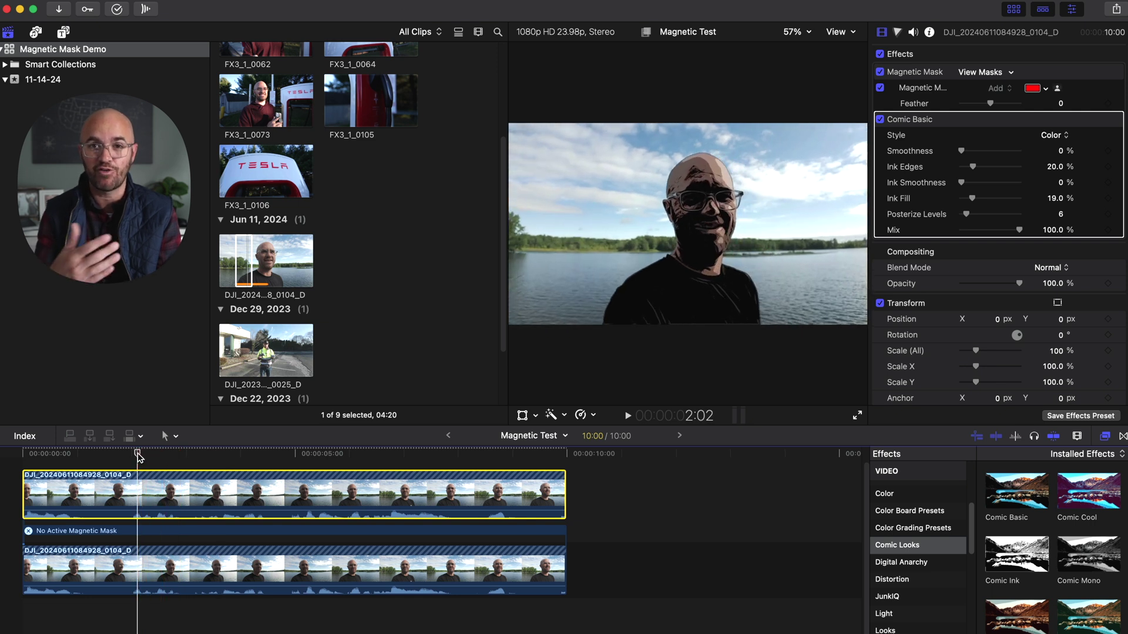
key("space")
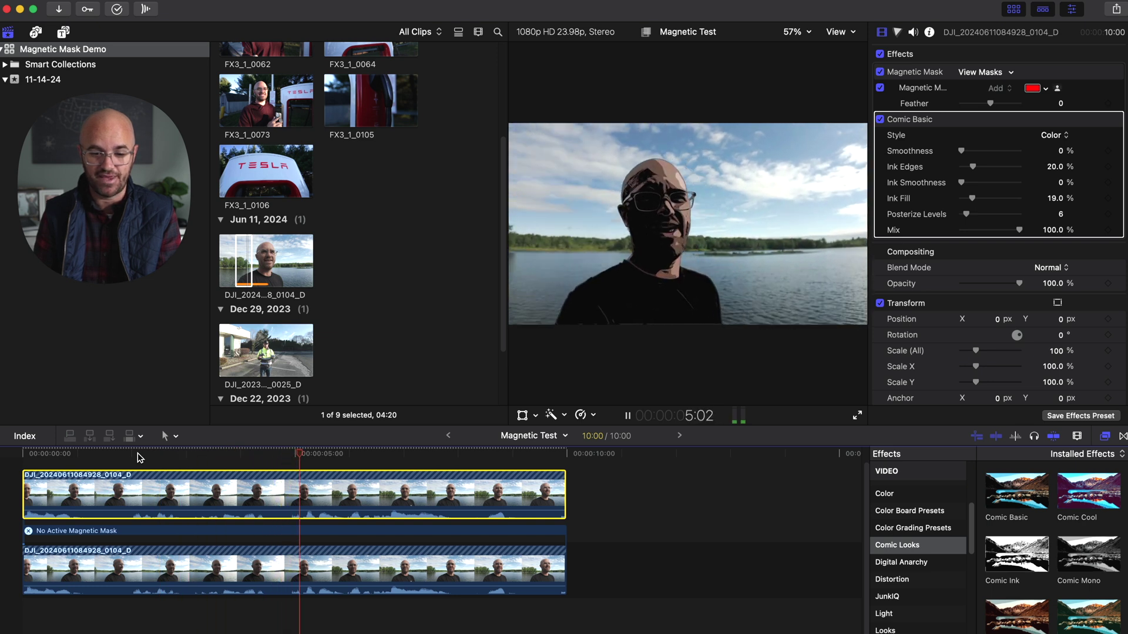
key("space")
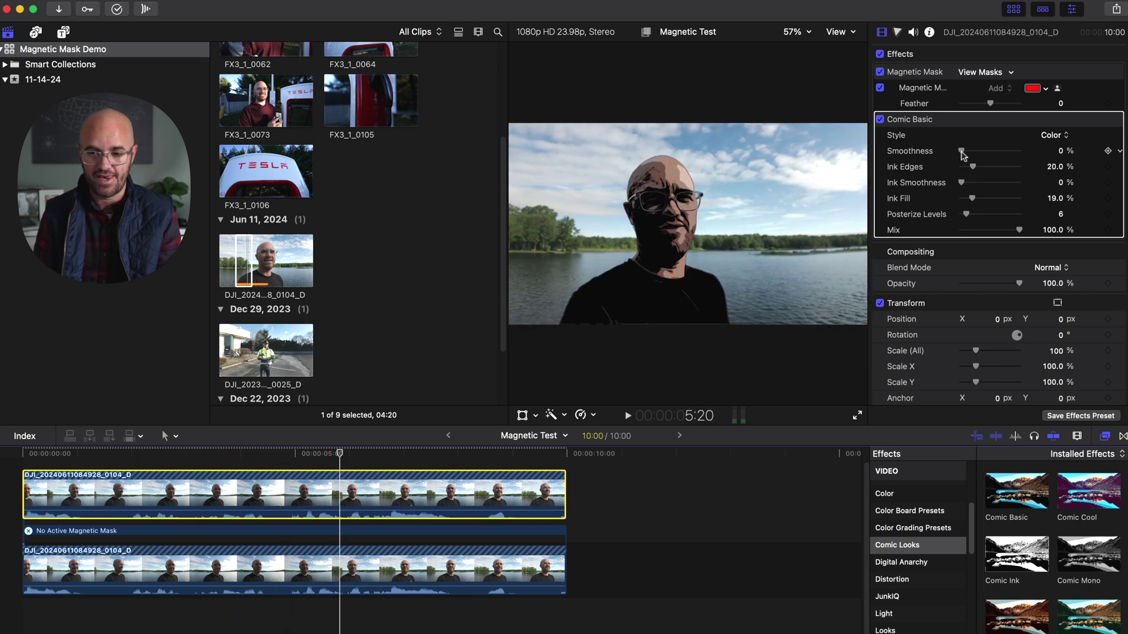
key("Delete")
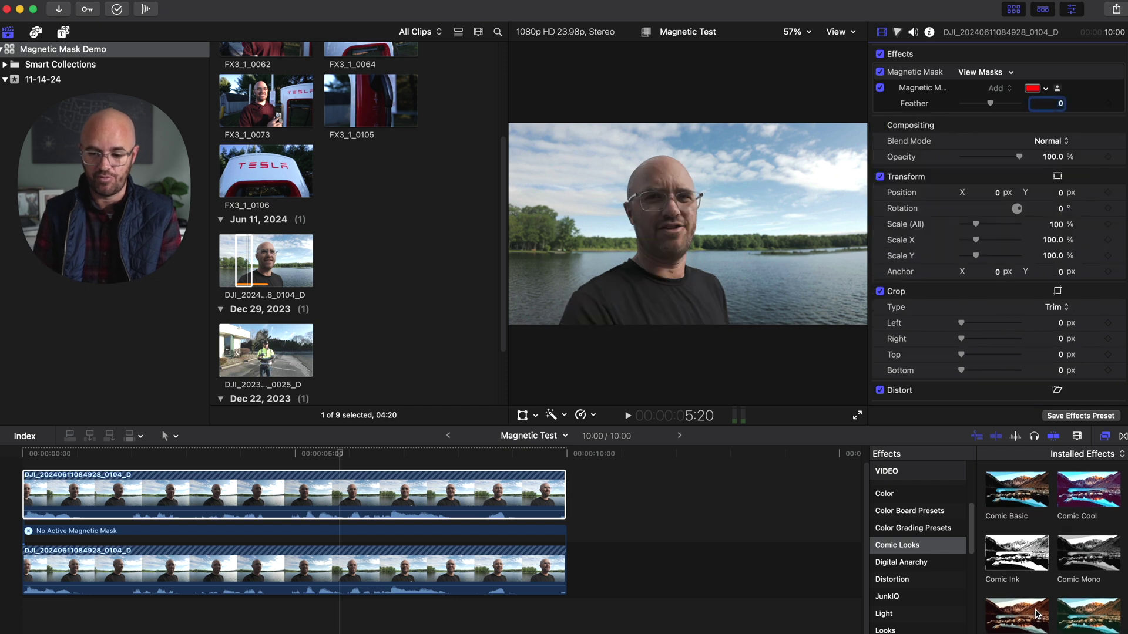
left_click(896, 614)
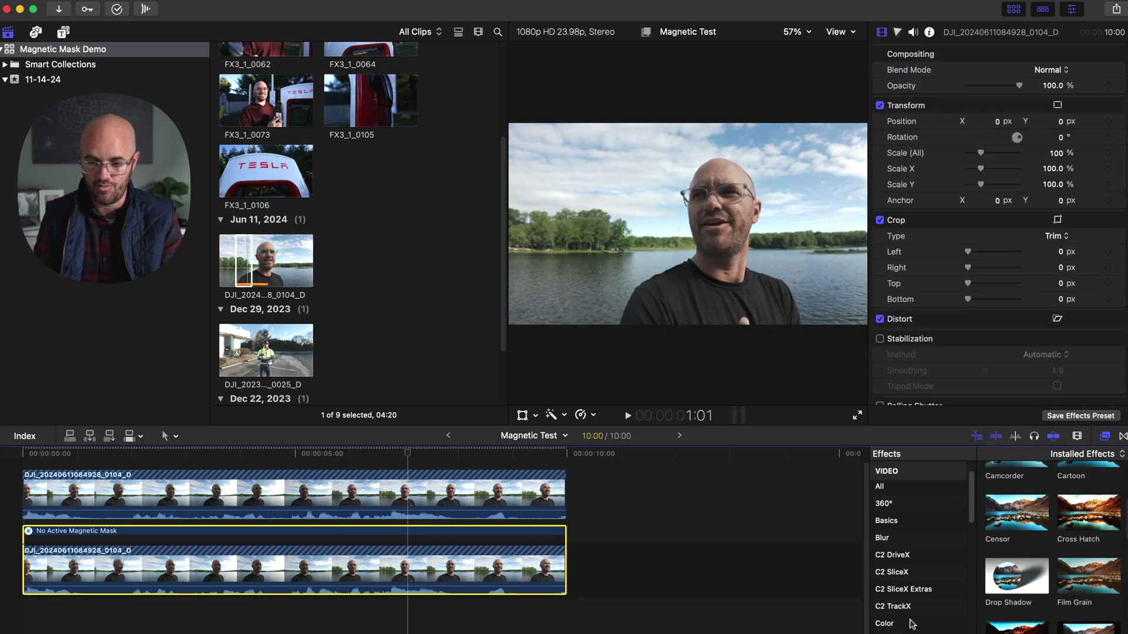
left_click(913, 624)
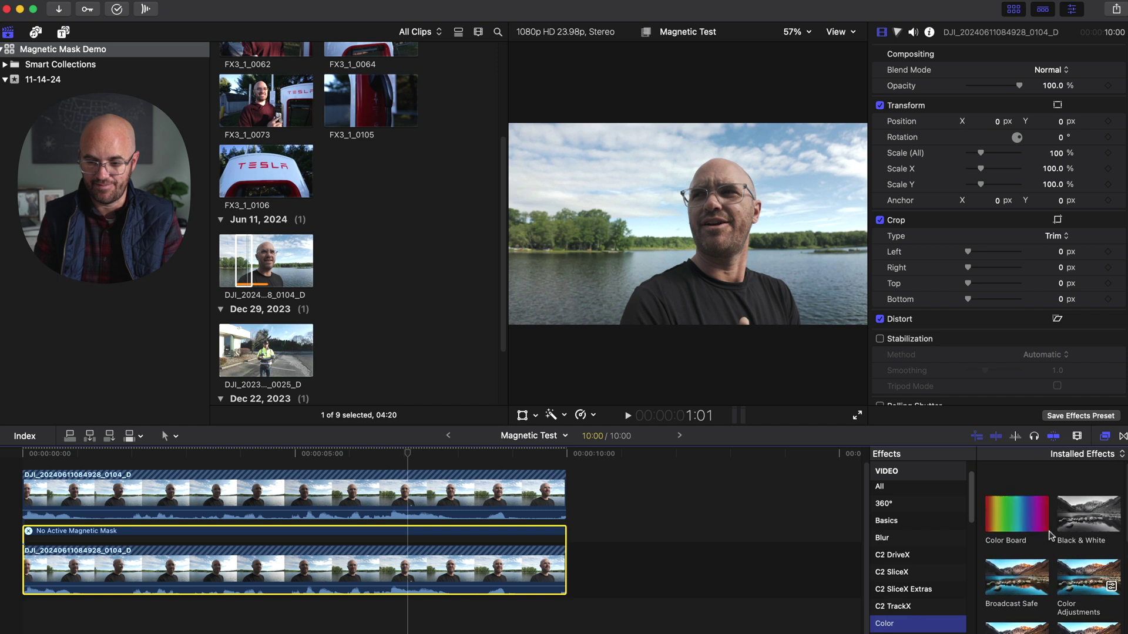
scroll(1049, 535, "down", 1)
left_click_drag(1081, 499, 423, 504)
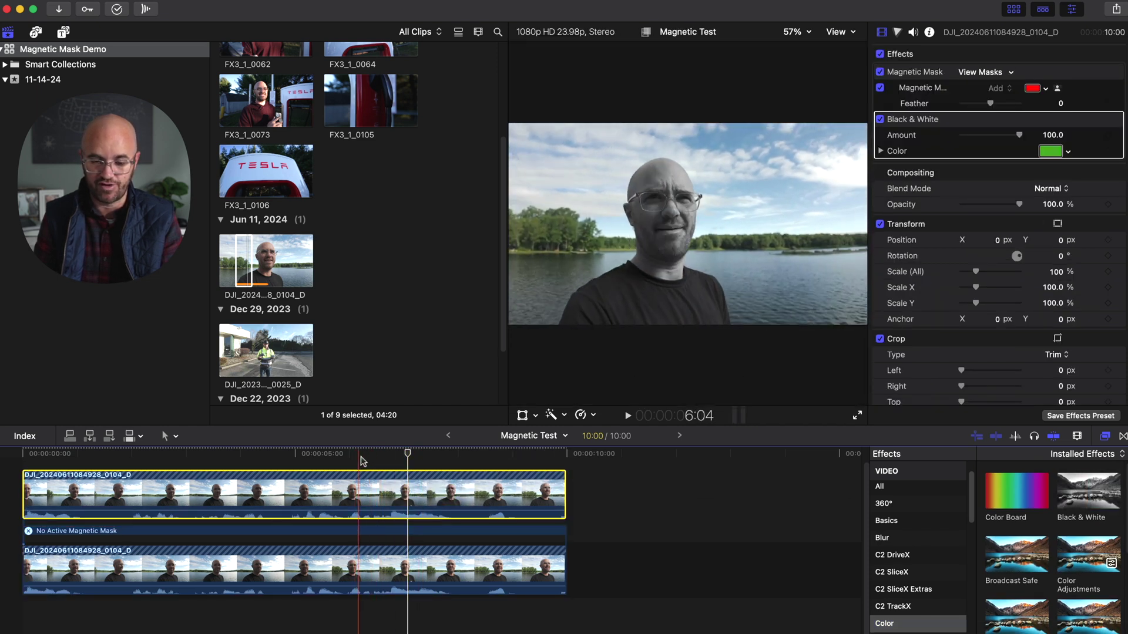
key("super+z")
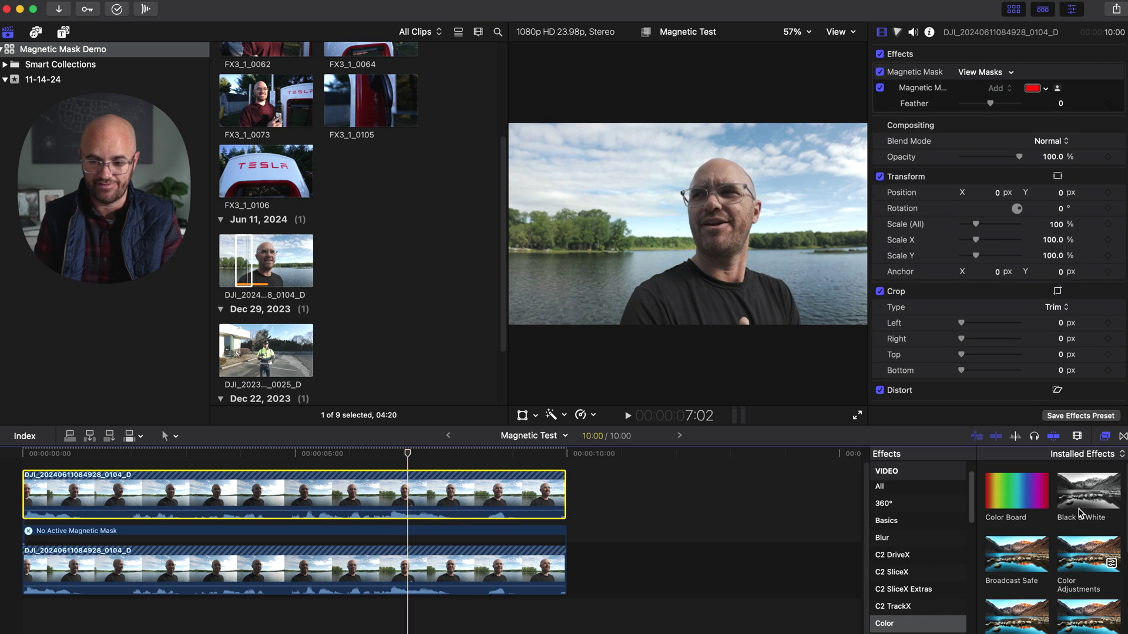
left_click_drag(1080, 513, 413, 577)
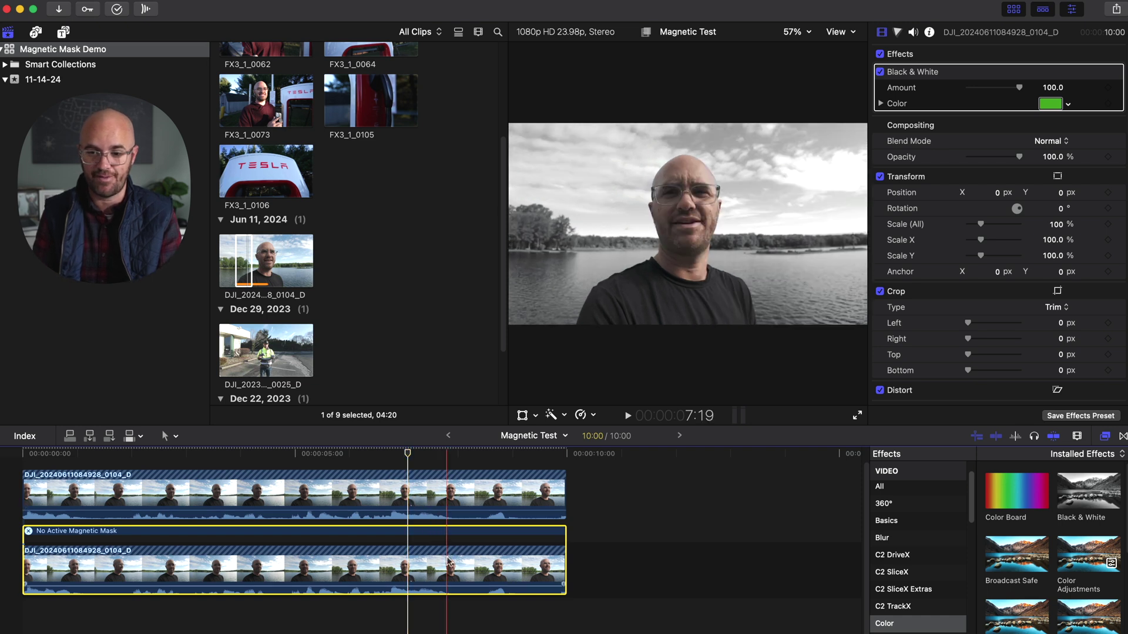
left_click(927, 73)
key("Delete")
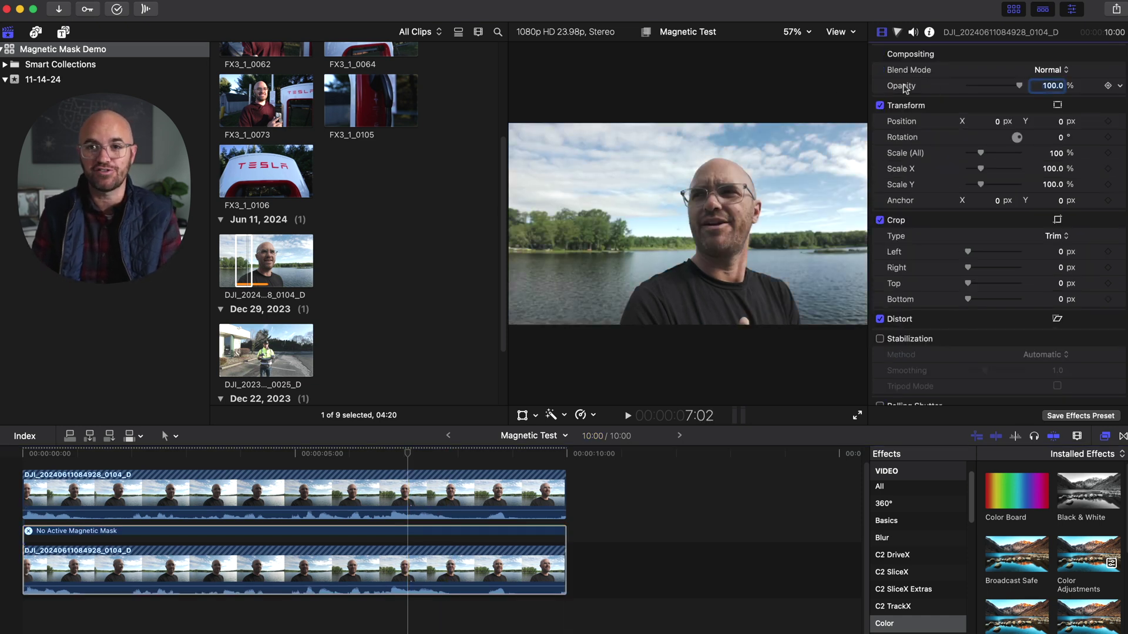
left_click(64, 33)
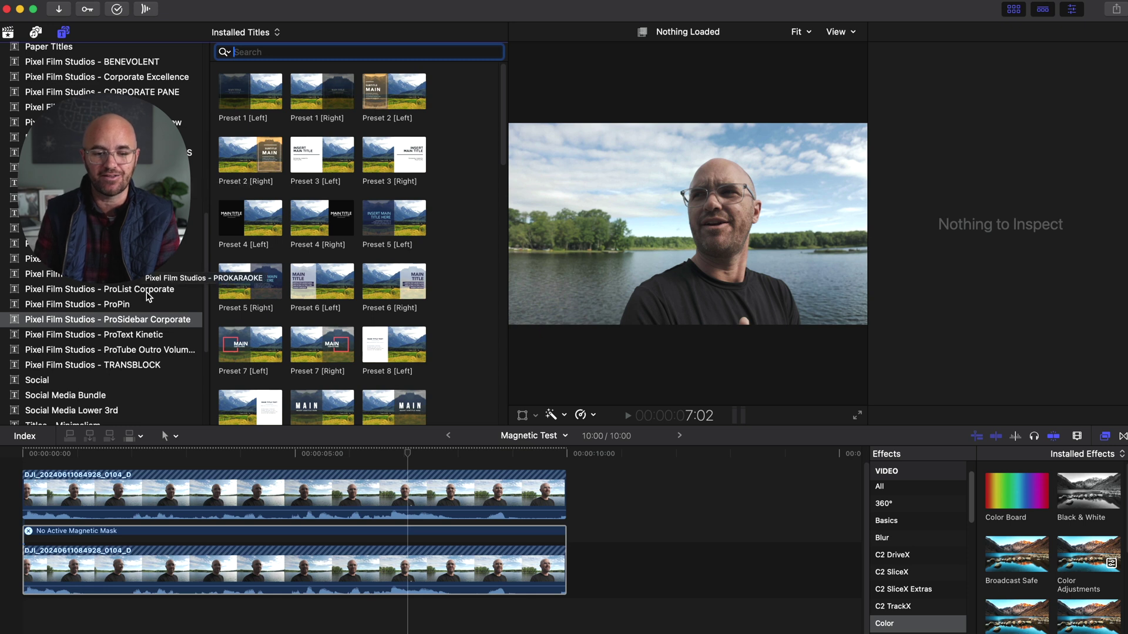
Step: Place the PROINTRO VOL. 5 Spherical title and extend it to 10:00 over the clips
scroll(150, 309, "up", 5)
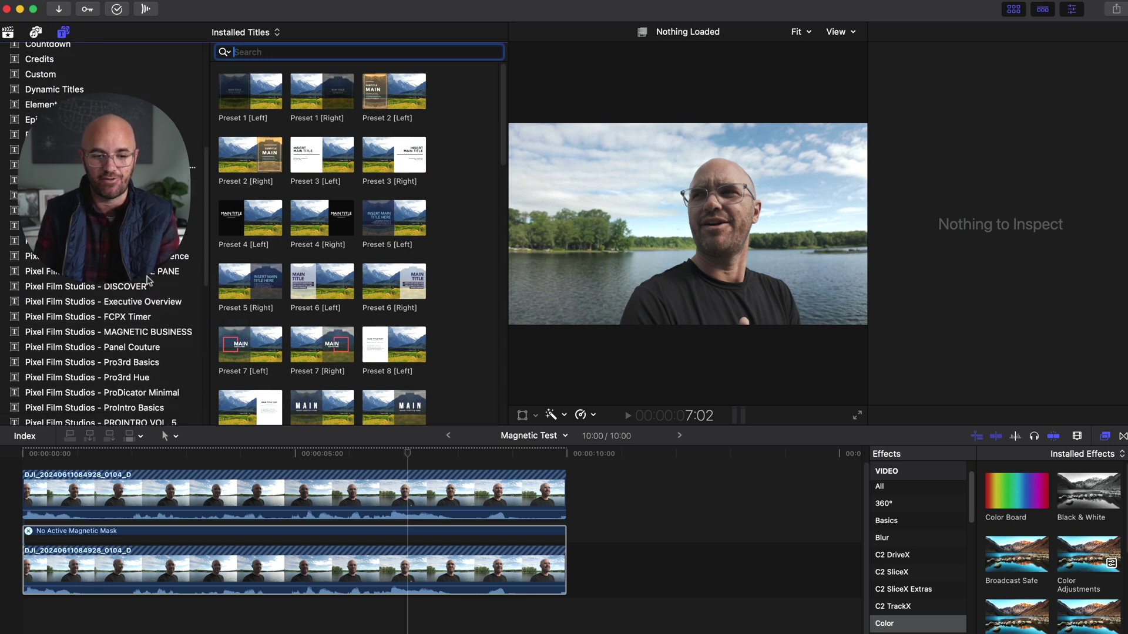
scroll(149, 309, "down", 5)
left_click(100, 288)
left_click(251, 258)
left_click_drag(251, 258, 35, 473)
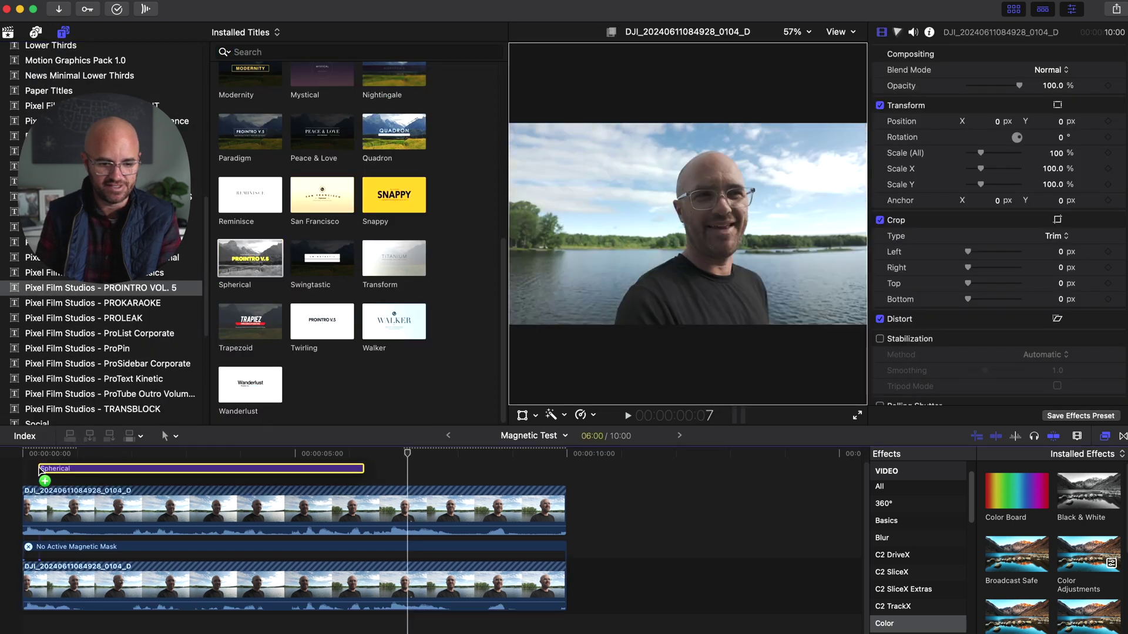
left_click(103, 453)
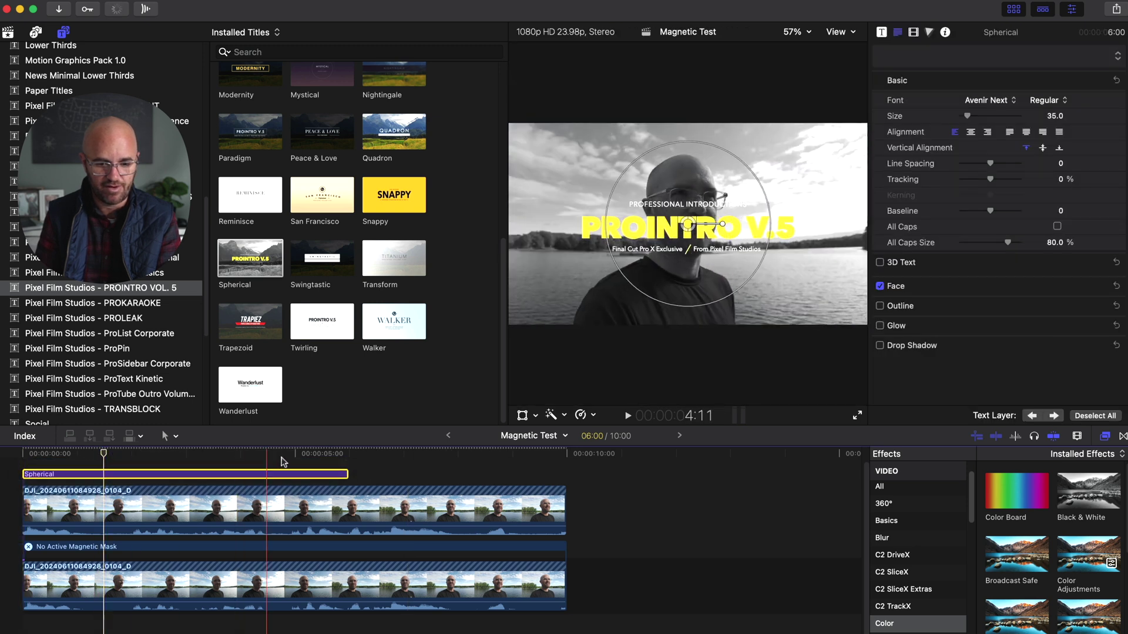
left_click_drag(347, 474, 563, 475)
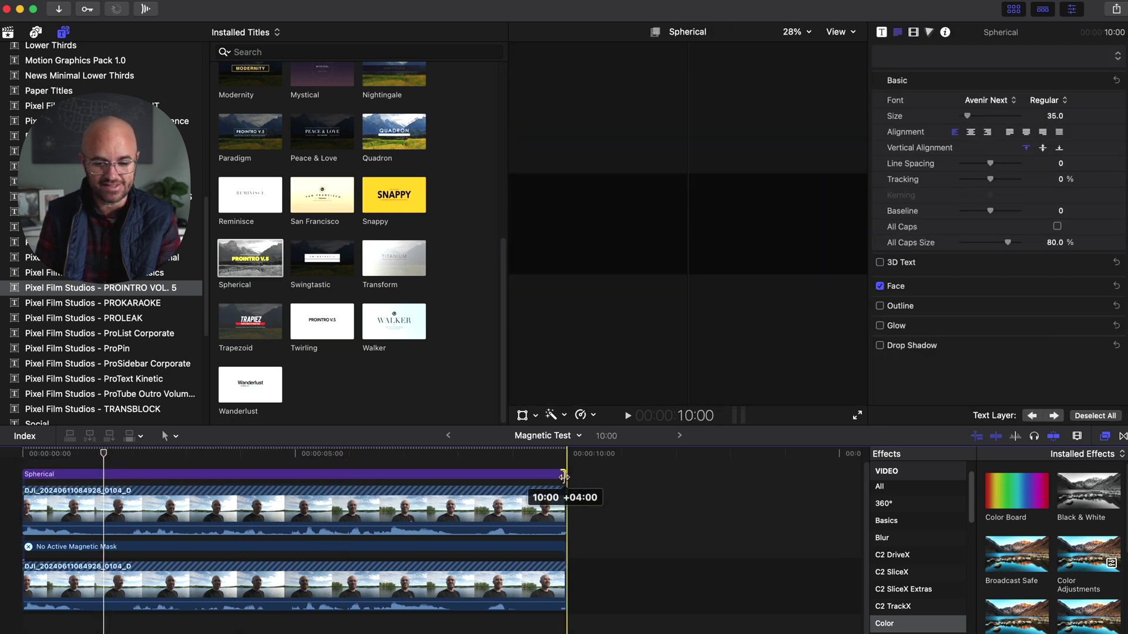
left_click(347, 454)
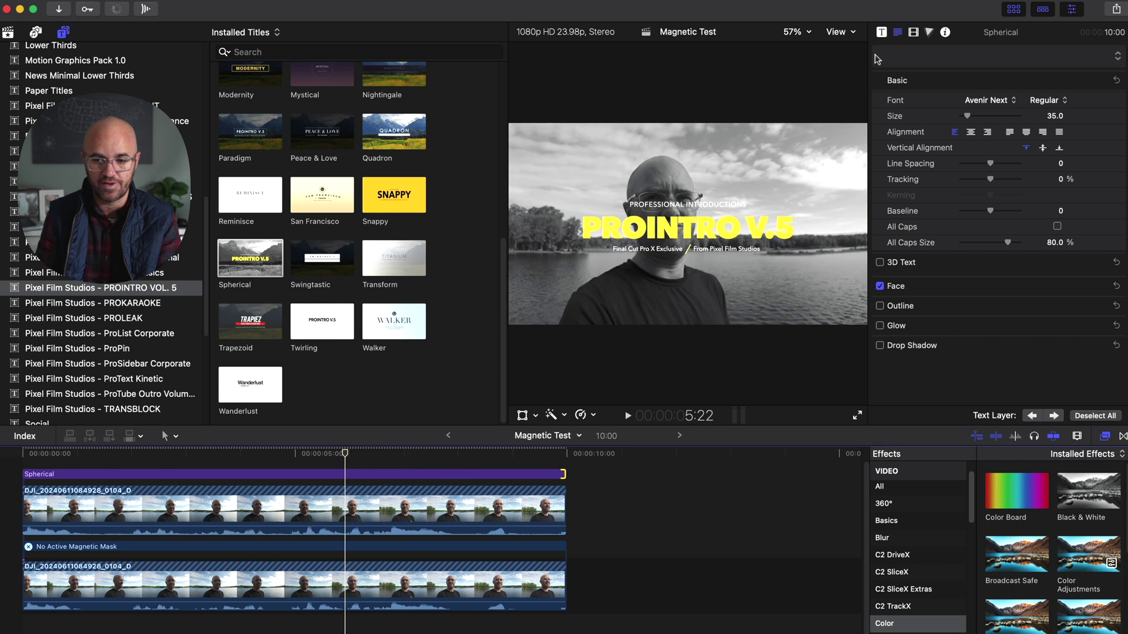
Step: Change the Spherical title's Main Title text to MAGNETIC TEST
left_click(881, 32)
triple_click(996, 370)
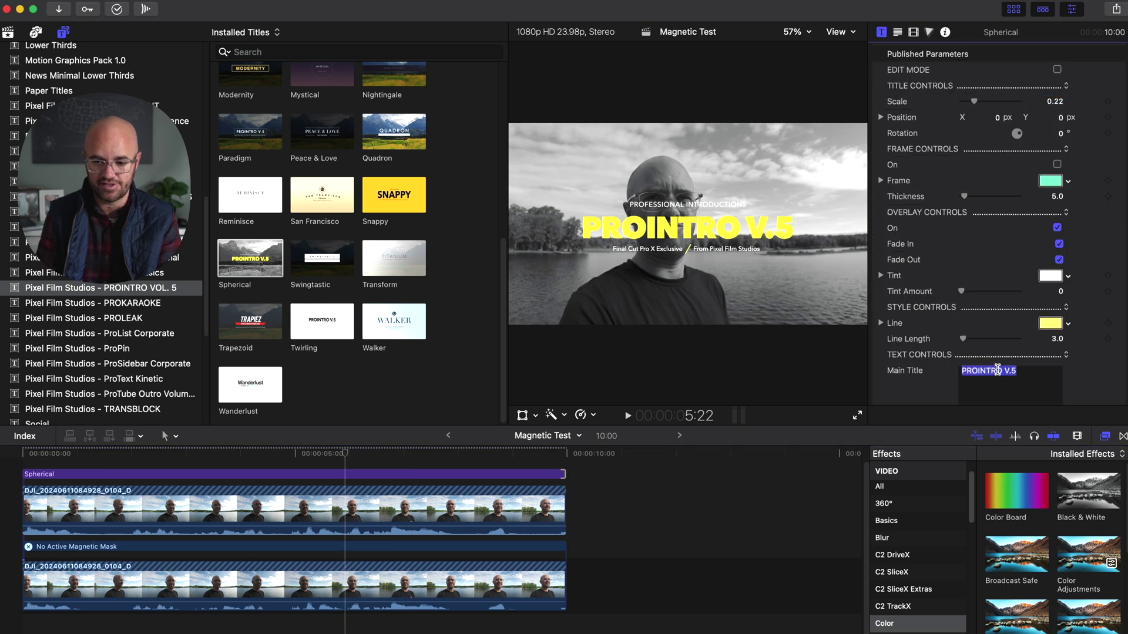
type("MAGNETIC TEST")
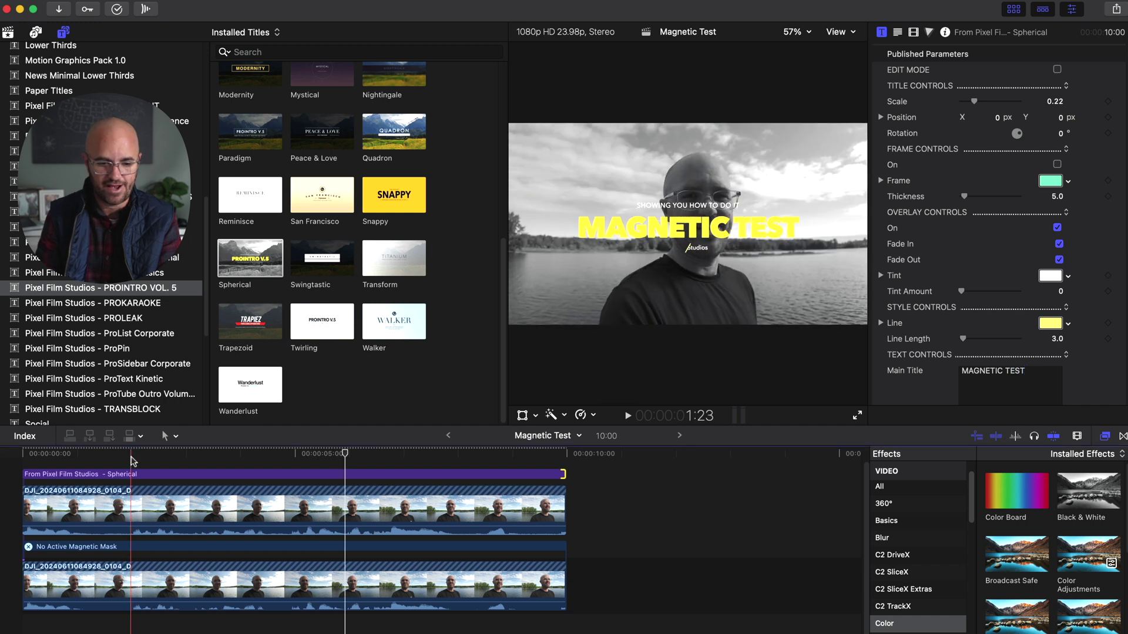
left_click(130, 462)
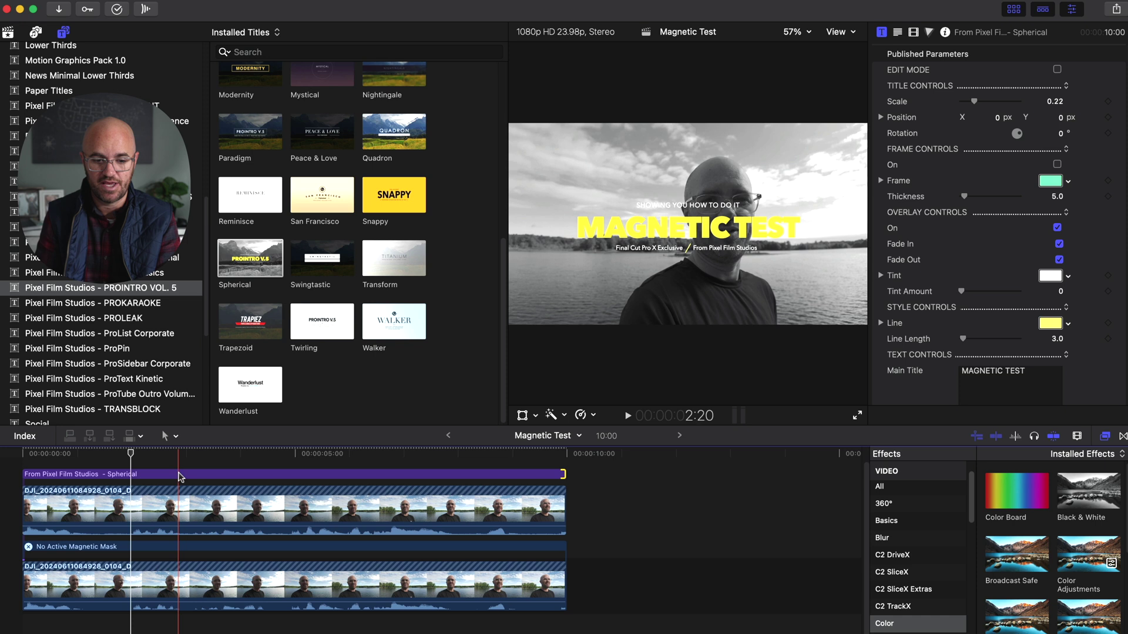
Step: Move the MAGNETIC TEST title down between the two stacked lakeside clips
left_click_drag(185, 474, 169, 551)
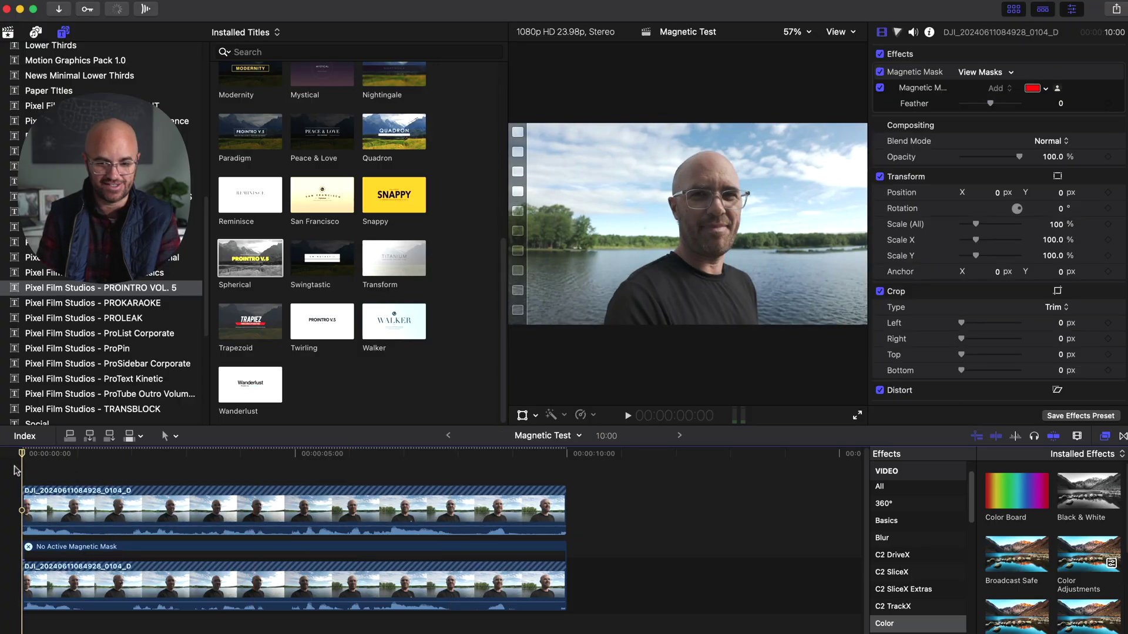
Step: Add a Basic Title reading TEST at size 271 and slot it between the stacked clips
scroll(157, 298, "up", 5)
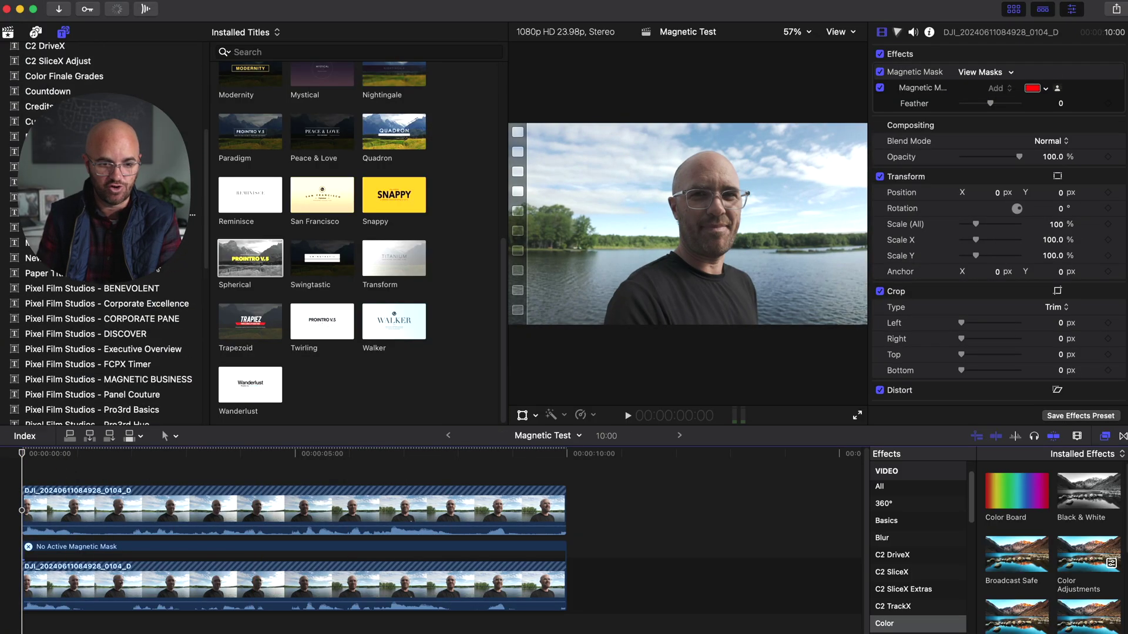
left_click(117, 167)
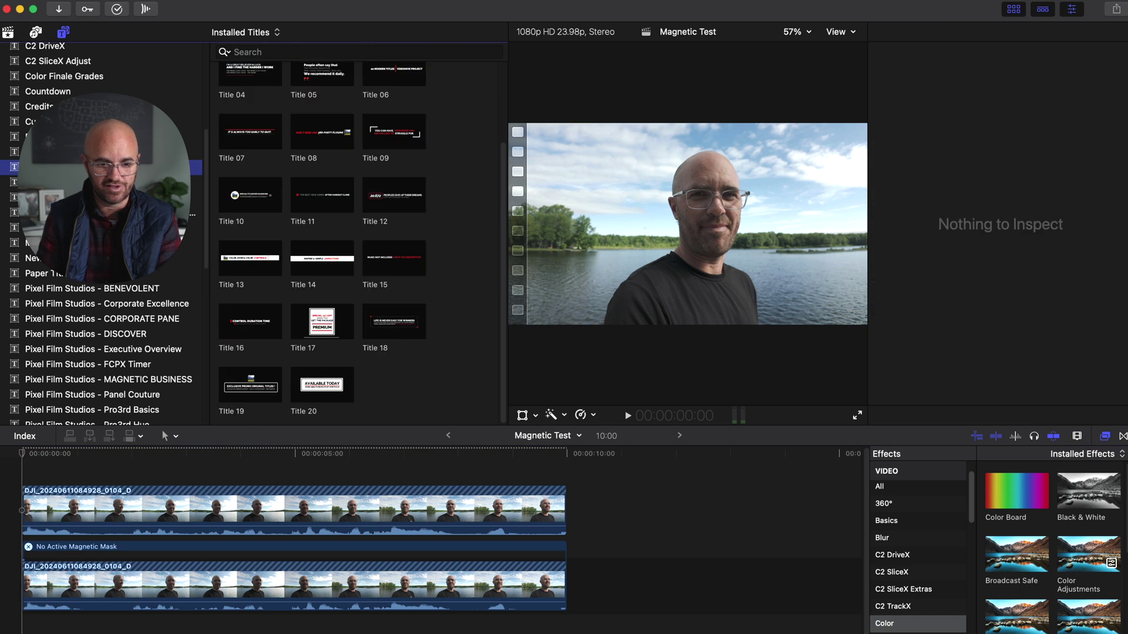
scroll(118, 235, "down", 2)
left_click(118, 160)
left_click(20, 470)
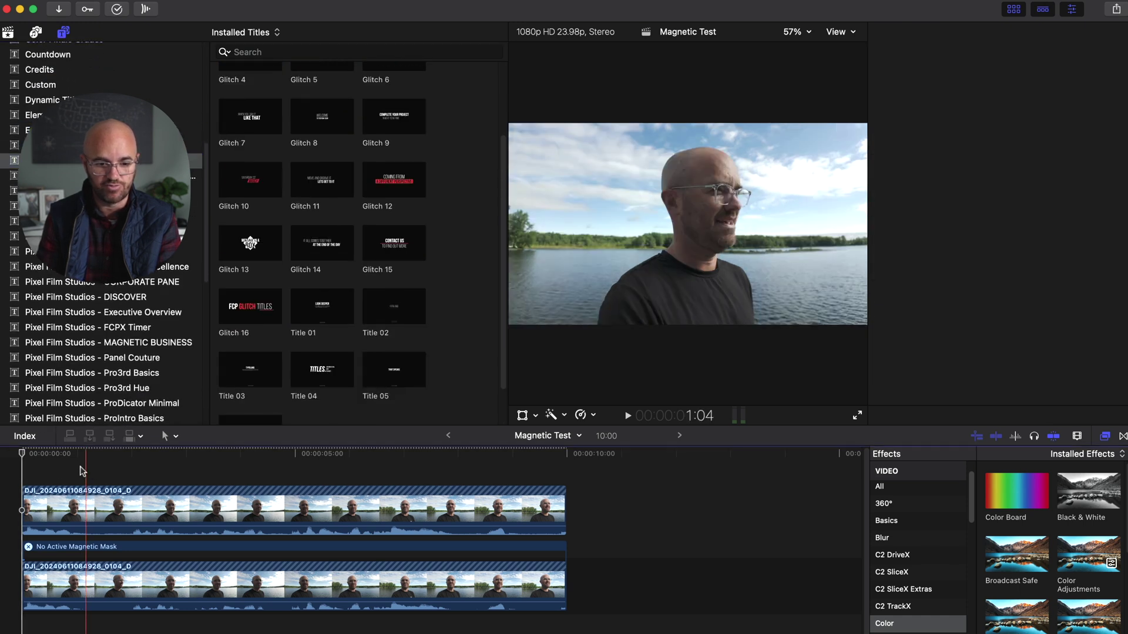
key("ctrl+t")
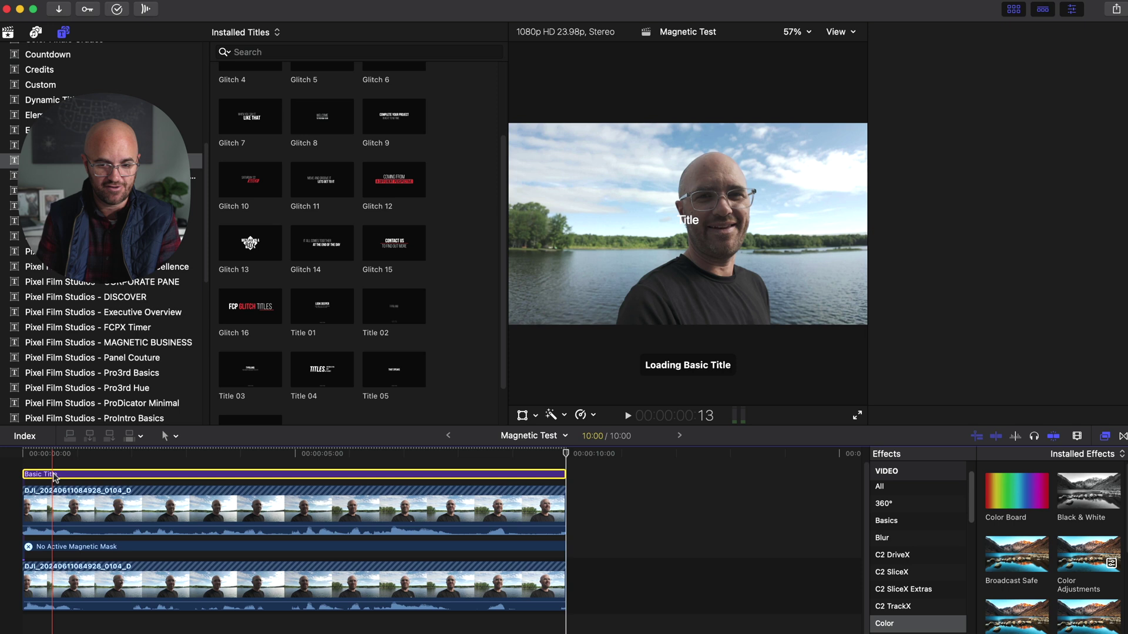
left_click_drag(986, 165, 1016, 168)
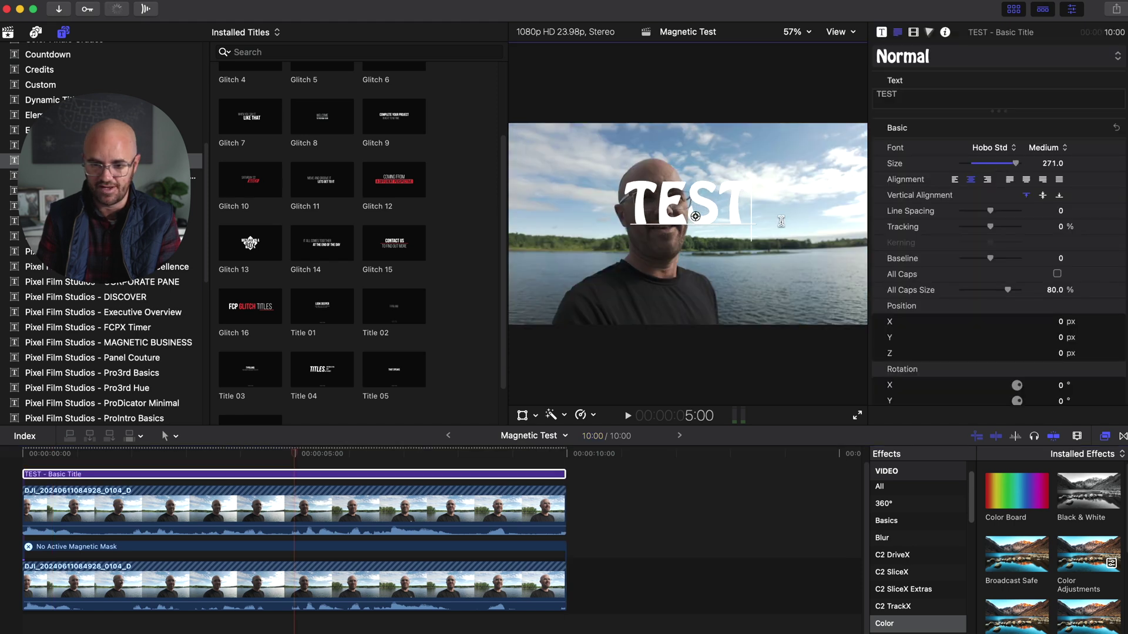
left_click_drag(235, 474, 235, 530)
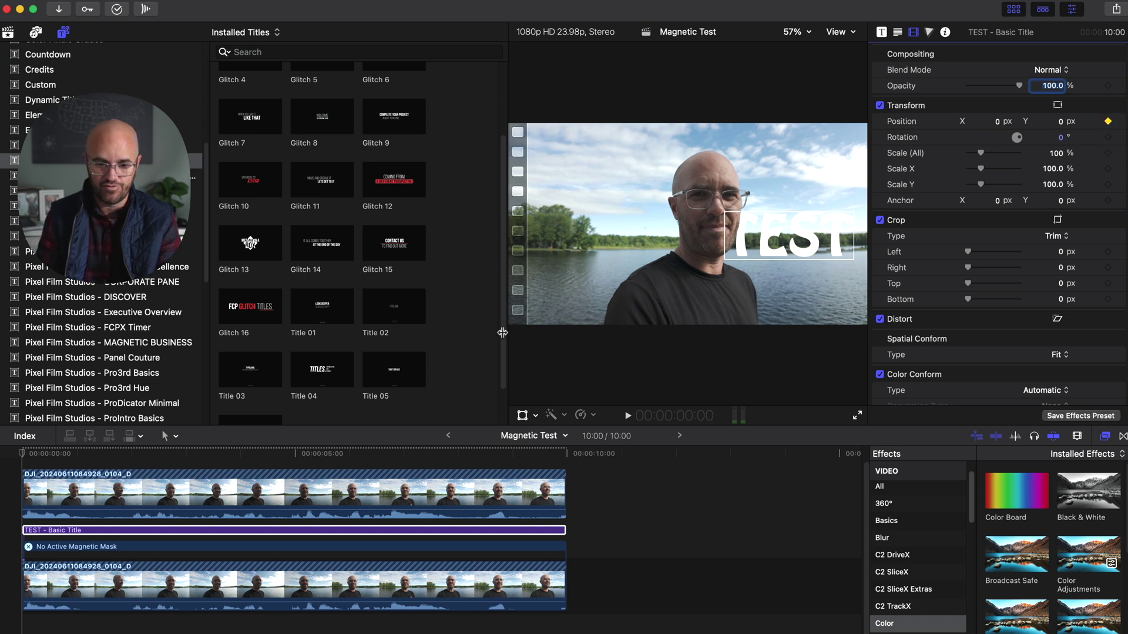
Step: Keyframe the TEST title sliding to Position X -1152.5 px at its end, and play it back
left_click(534, 457)
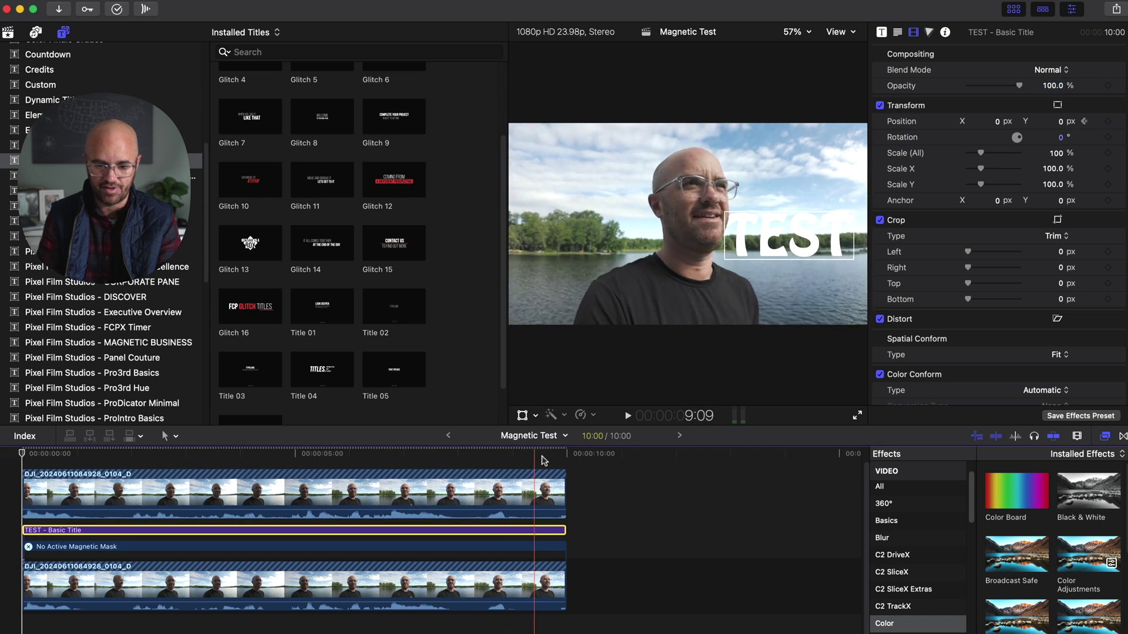
left_click(565, 459)
key("Left")
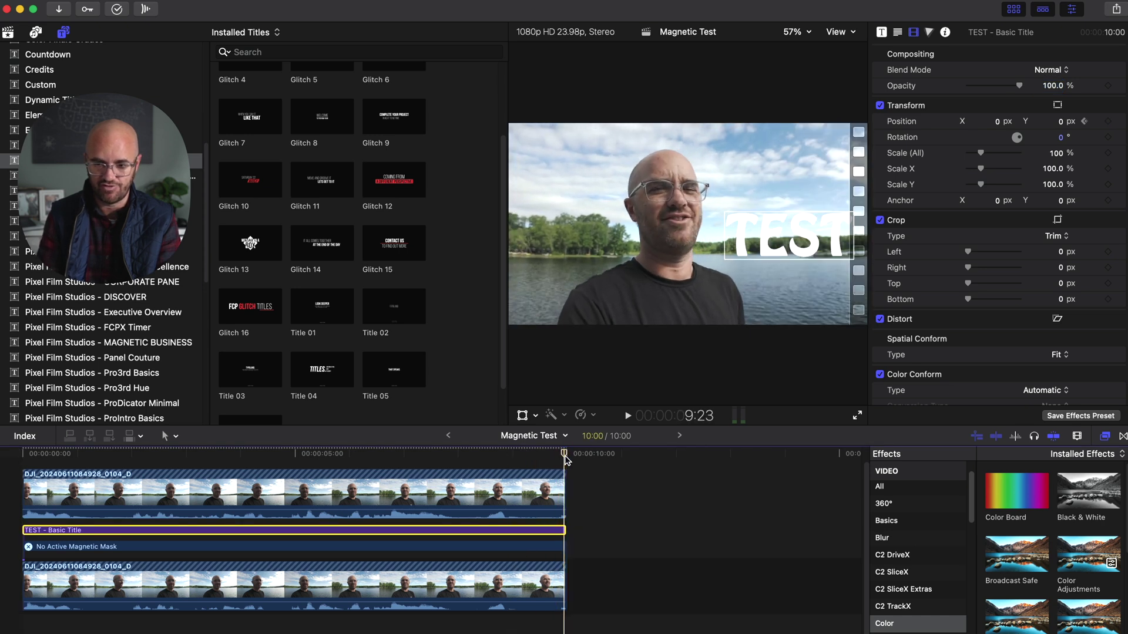
left_click_drag(997, 122, 916, 121)
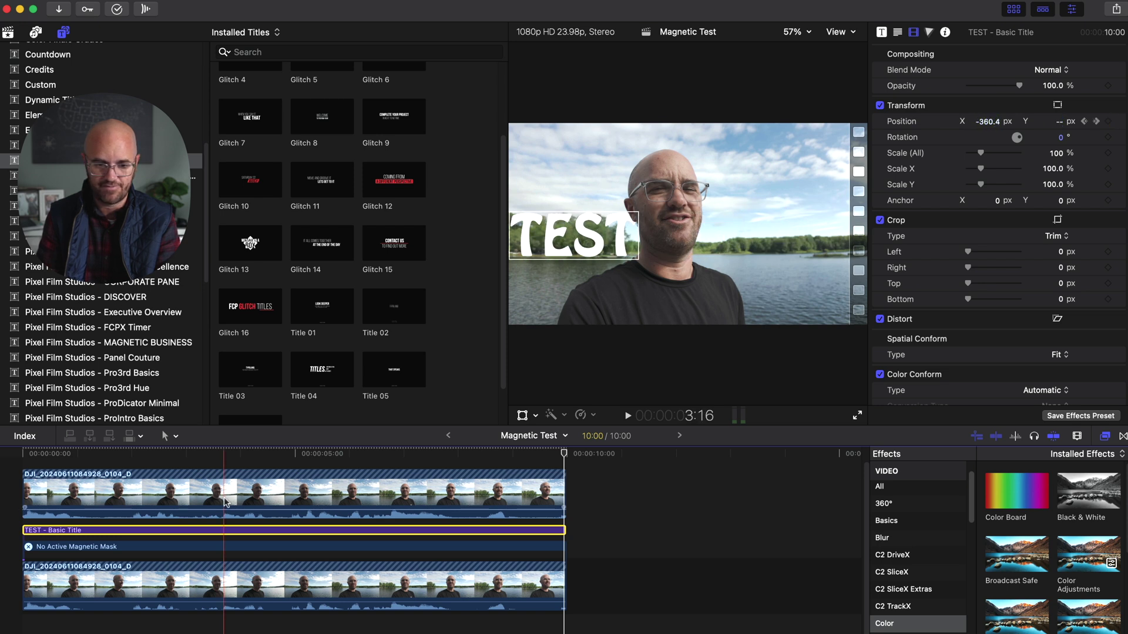
left_click(21, 458)
key("space")
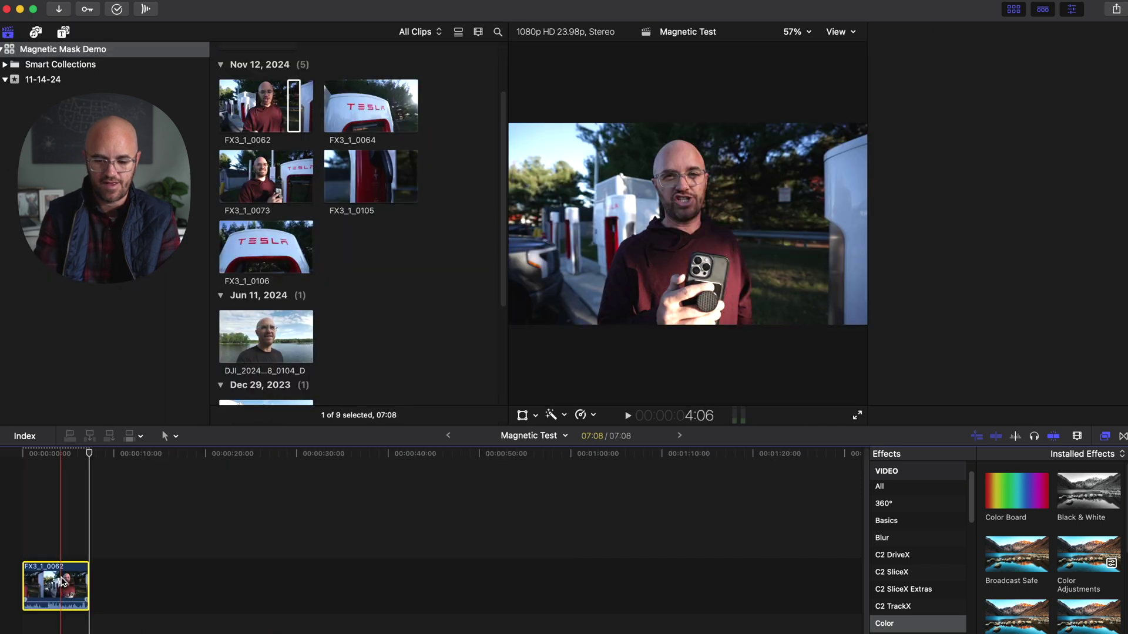
left_click(63, 581)
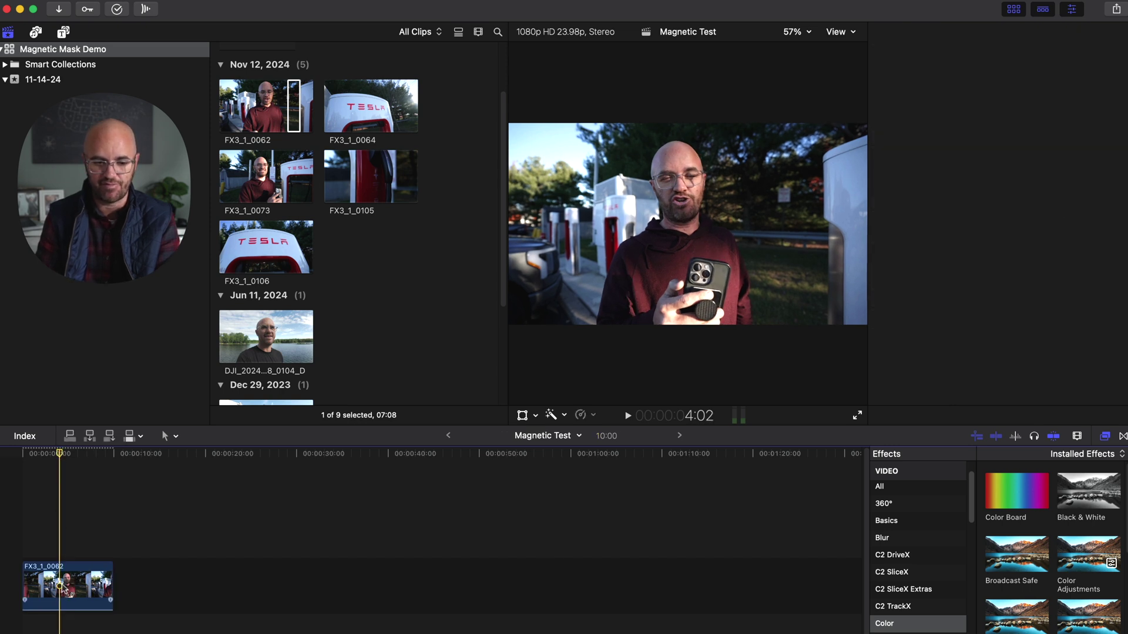
Step: Apply a Magnetic Mask from Masks and Keying to the speaker clip FX3_1_0062, briefly analyzing it
scroll(950, 595, "down", 10)
scroll(947, 584, "up", 3)
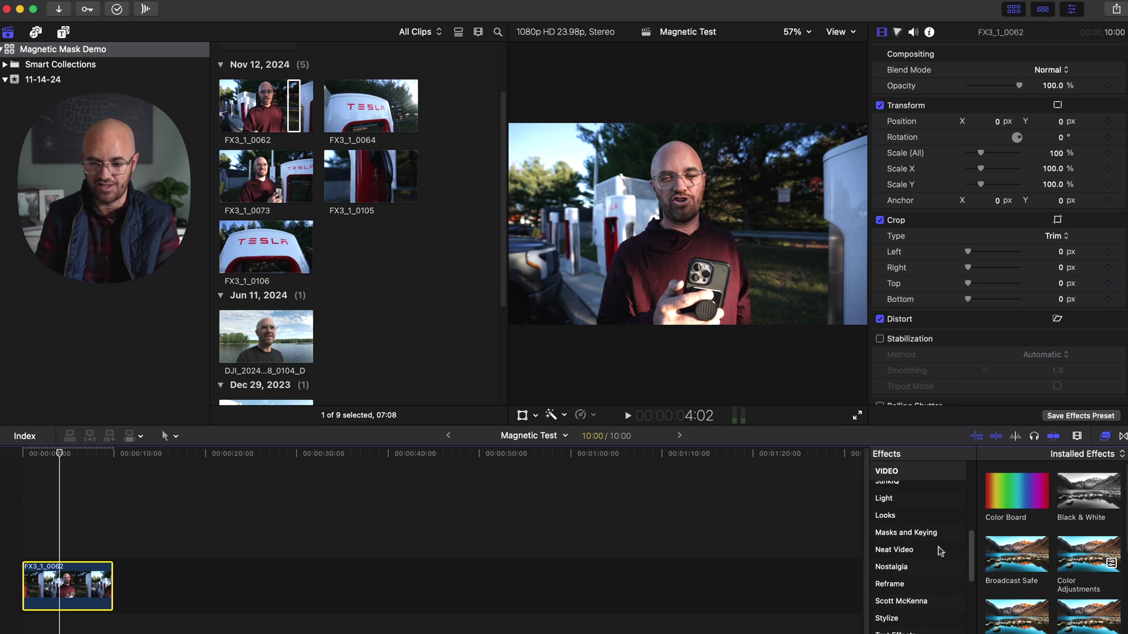
left_click(941, 534)
scroll(1048, 596, "down", 3)
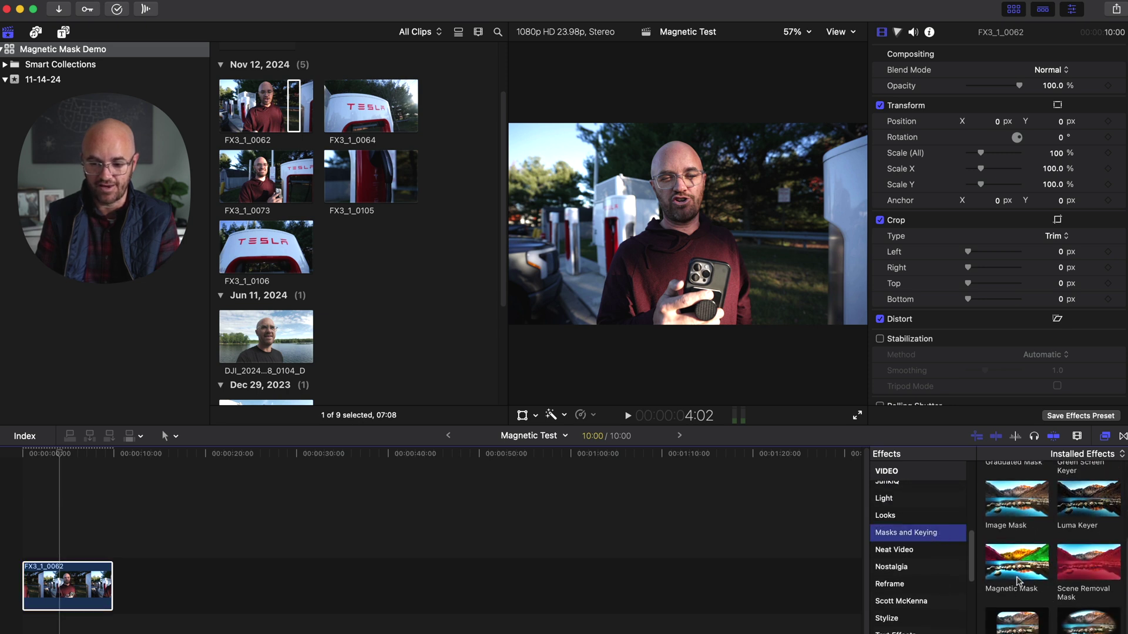
left_click_drag(1019, 573, 679, 207)
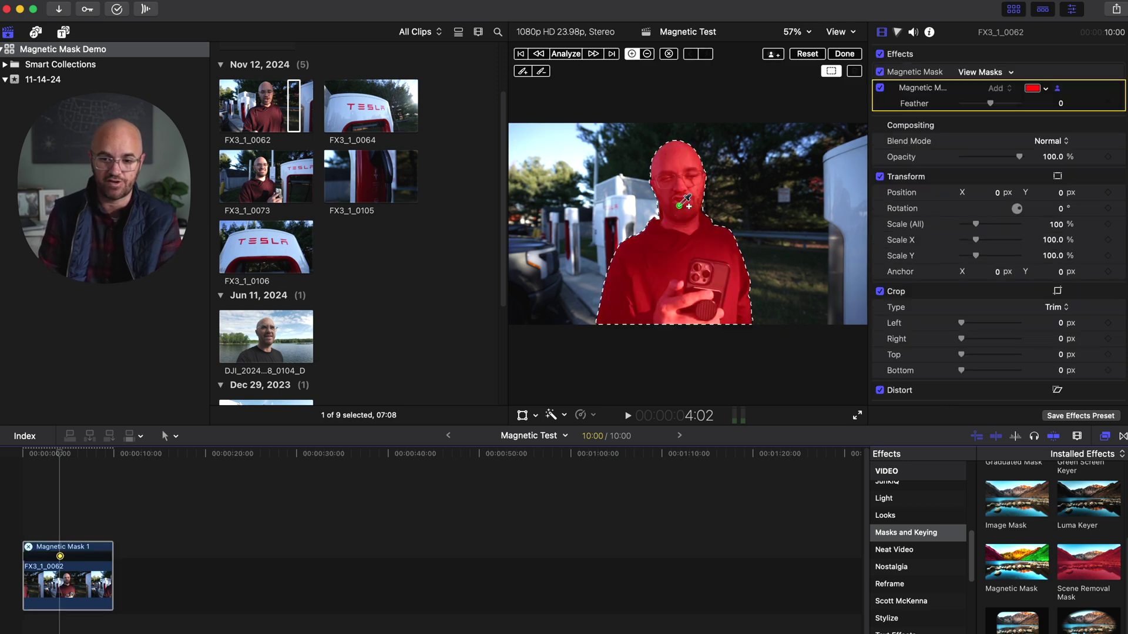
left_click(569, 57)
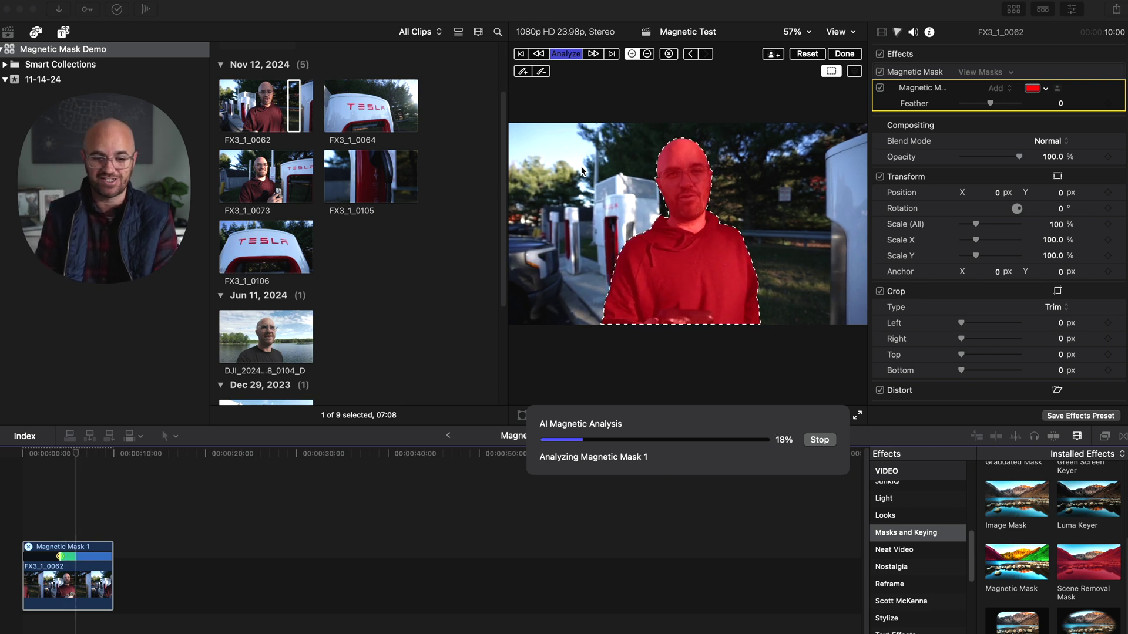
key("Escape")
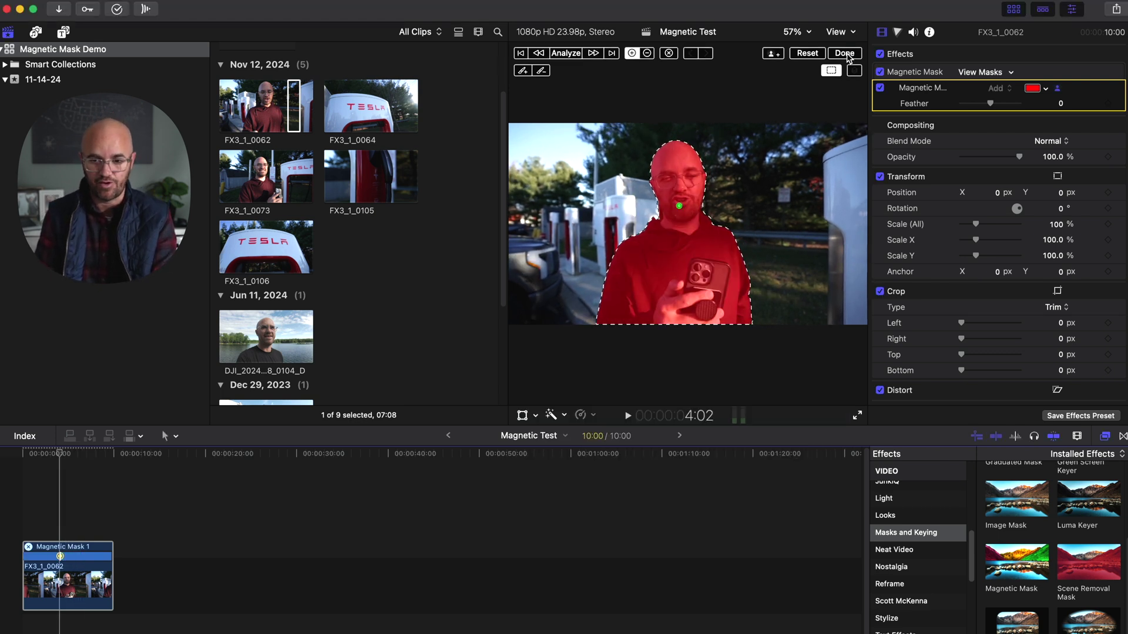
left_click(846, 54)
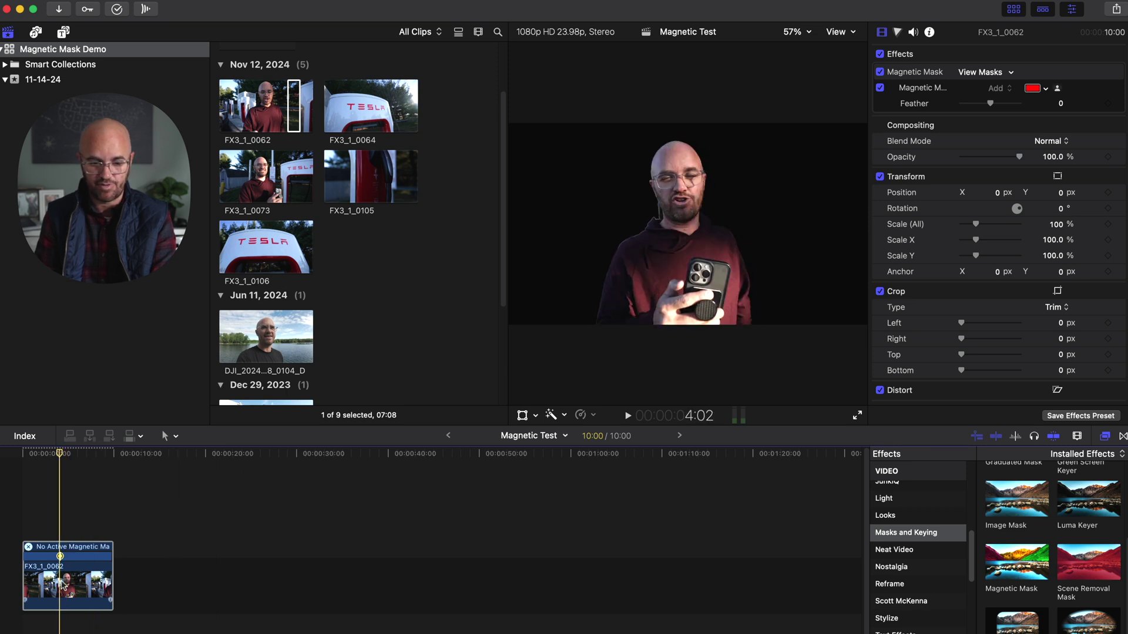
Step: Duplicate the masked clip as a connected layer above the original and select the upper copy
left_click_drag(69, 577, 66, 521)
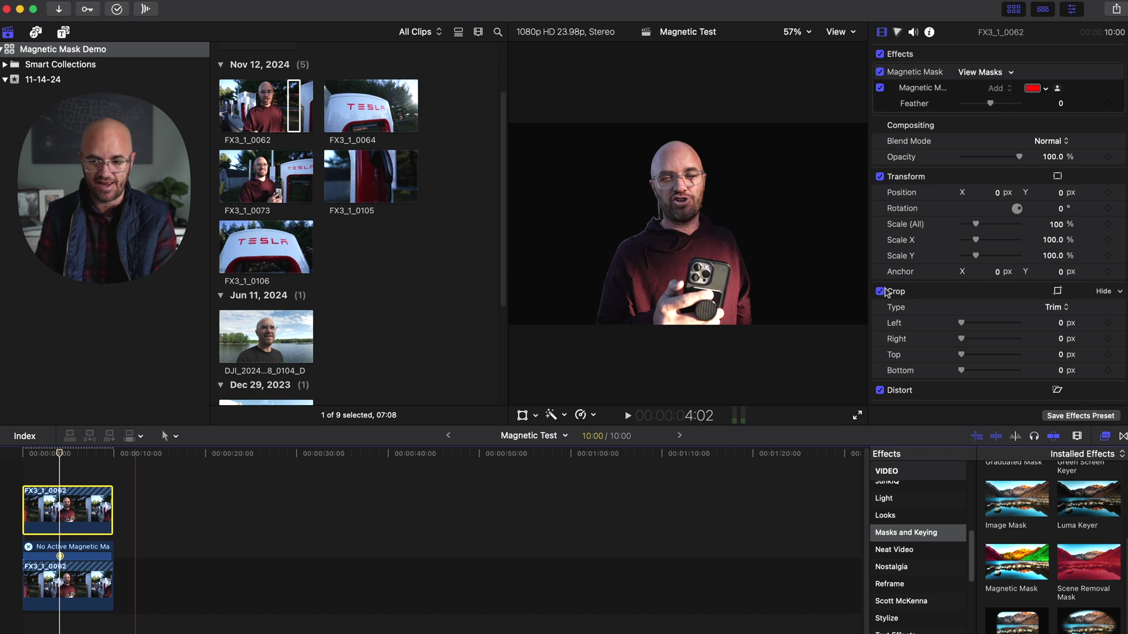
left_click(80, 578)
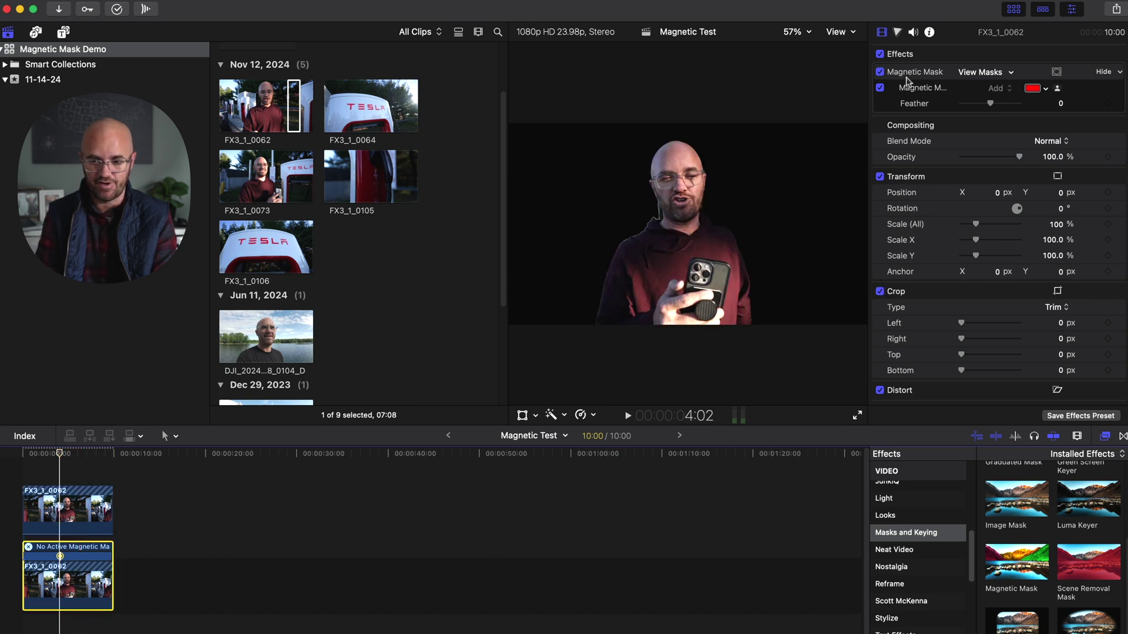
left_click(53, 468)
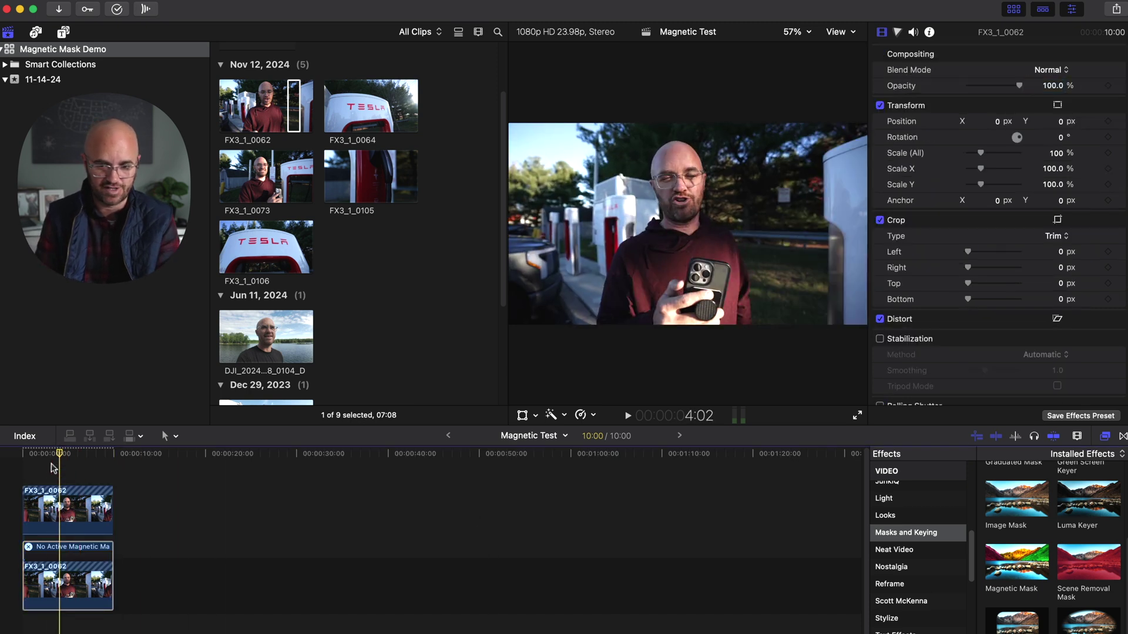
left_click(58, 509)
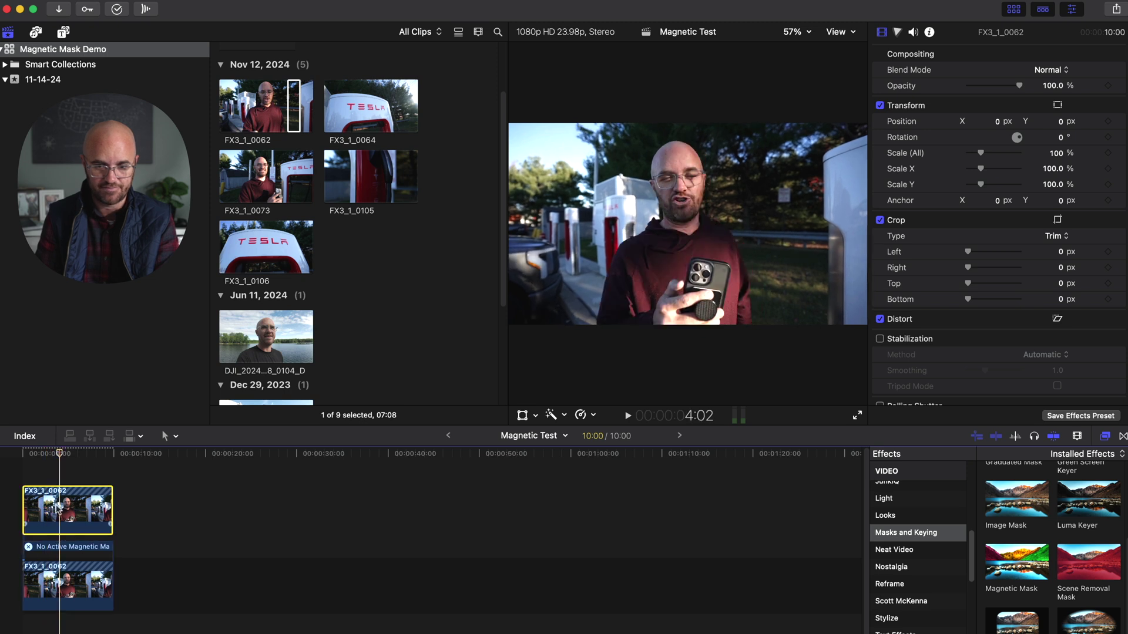
key("alt+super+1")
Step: Insert the Preset 14 [Right] title between the two stacked speaker clip layers
scroll(93, 286, "down", 2)
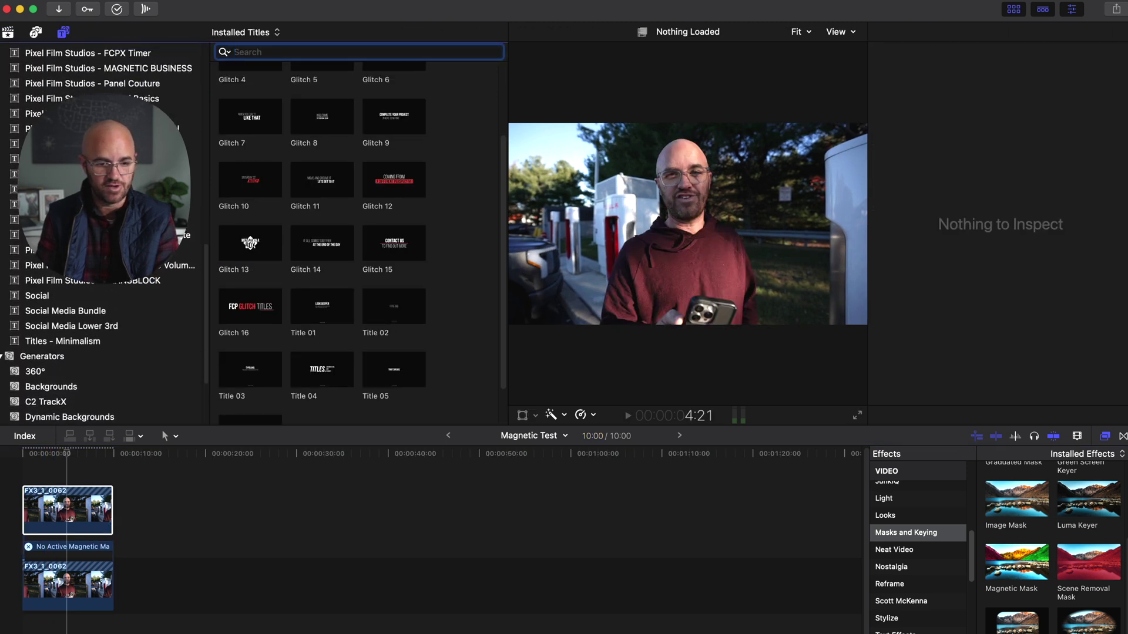
left_click(97, 234)
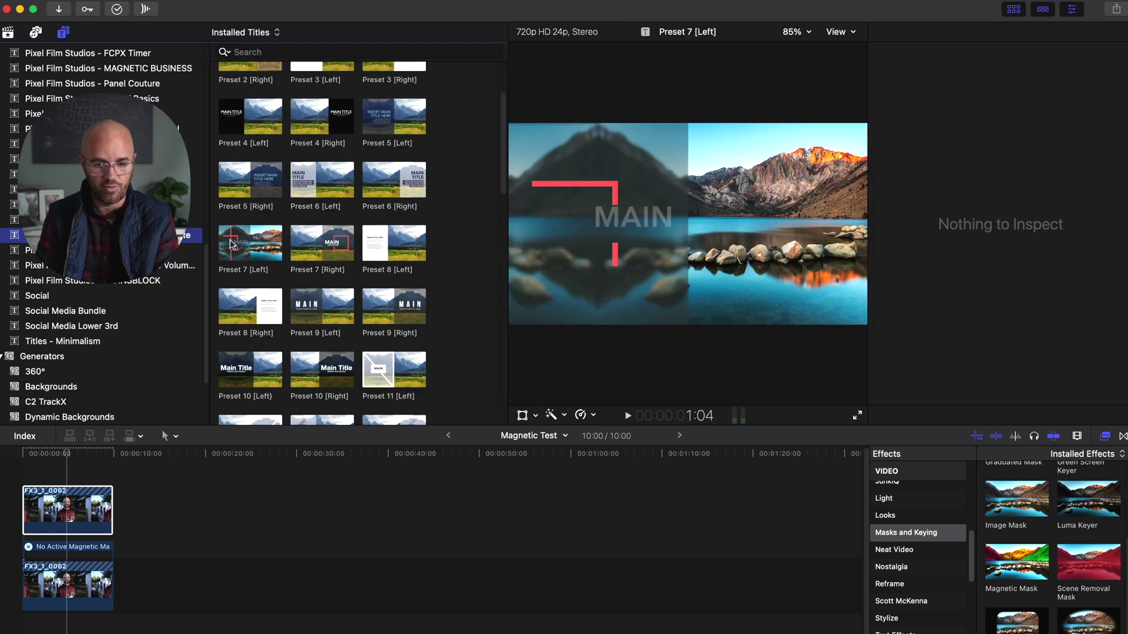
scroll(253, 247, "down", 5)
left_click(261, 215)
left_click_drag(258, 211, 112, 531)
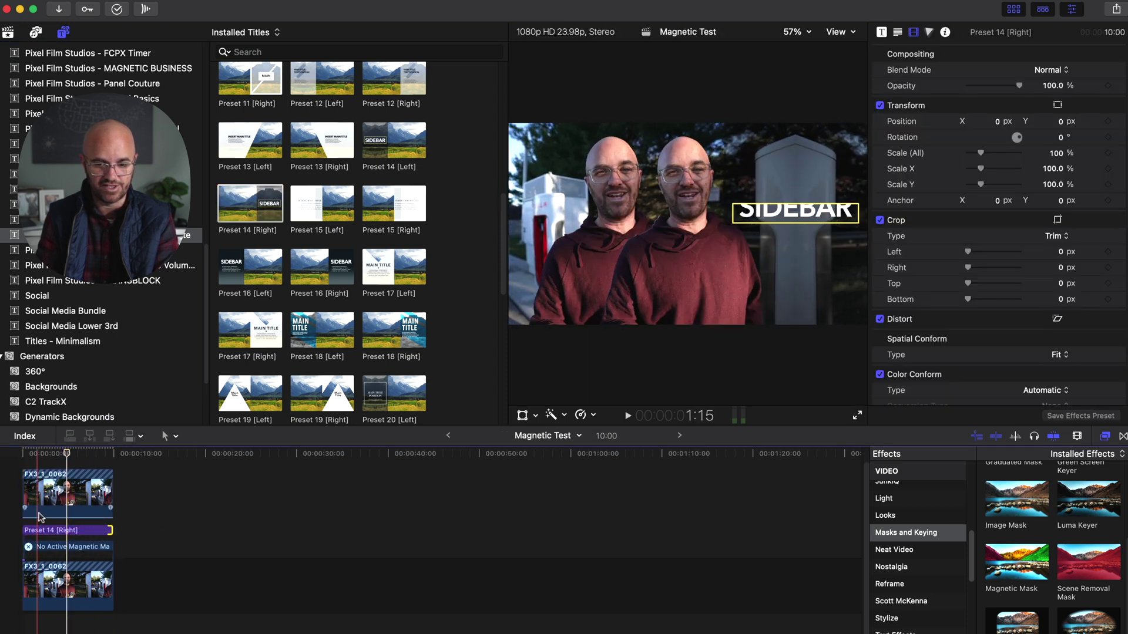
Step: Select the upper speaker clip and play back the sequence to check the layering
left_click(59, 513)
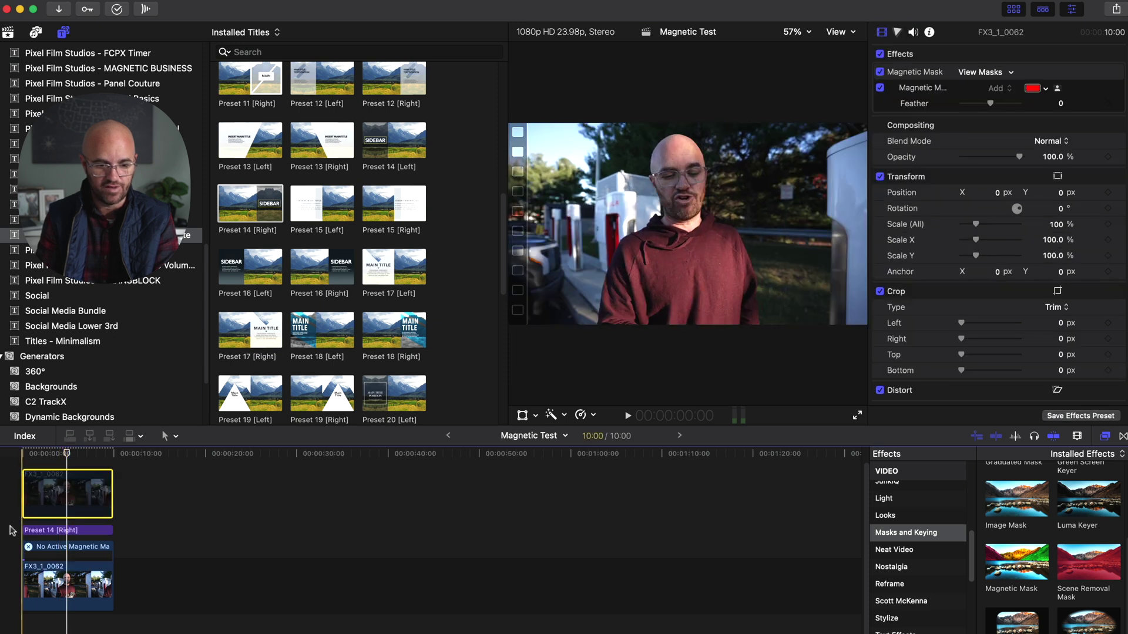
key("space")
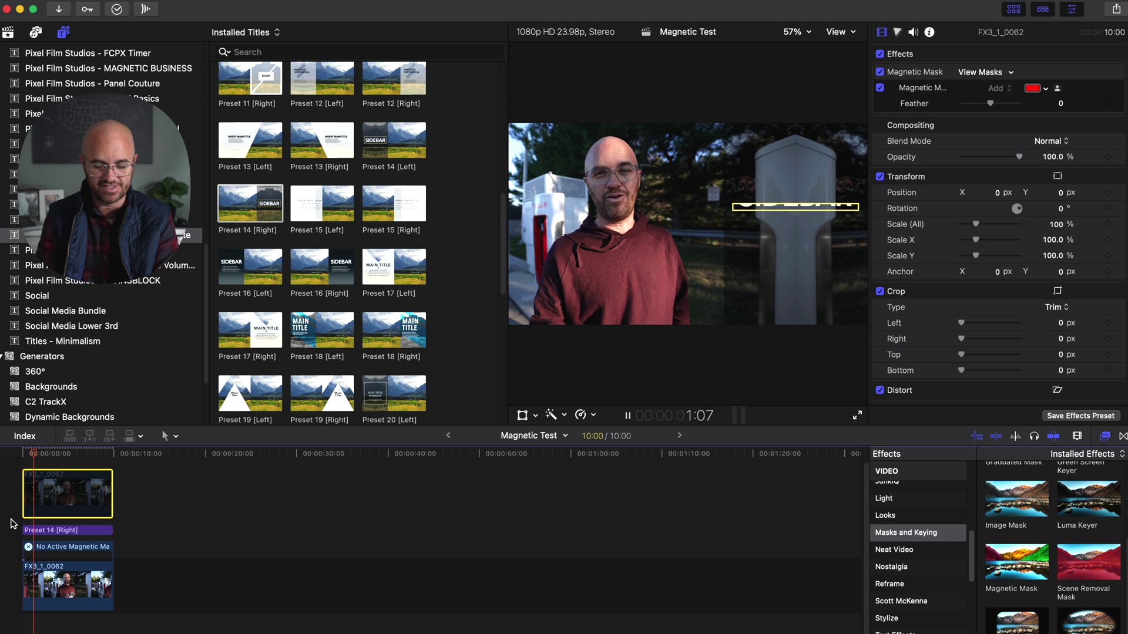
key("space")
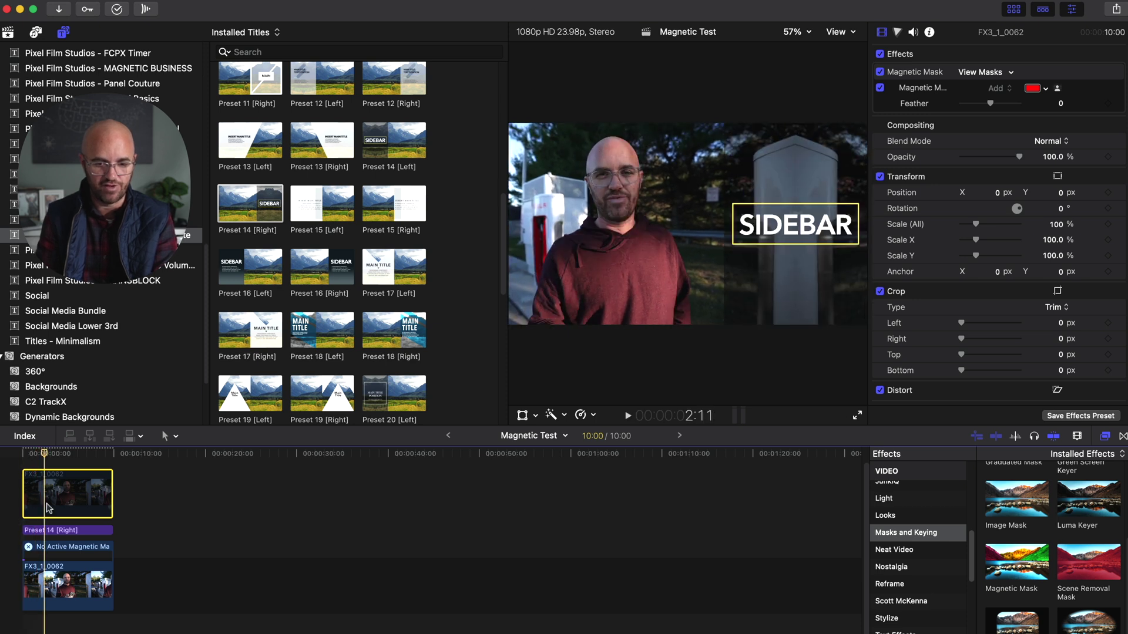
Step: Re-enable the upper speaker clip, adjust the title's Sidebar Scale, and review playback from the start
key("v")
left_click(65, 530)
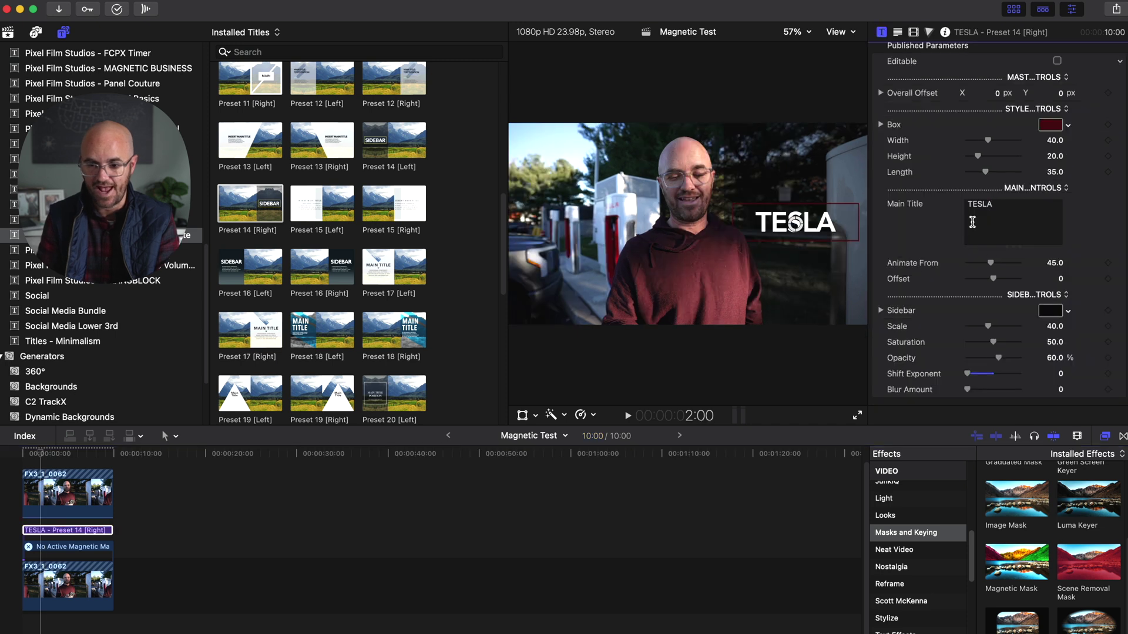
left_click_drag(988, 329, 987, 334)
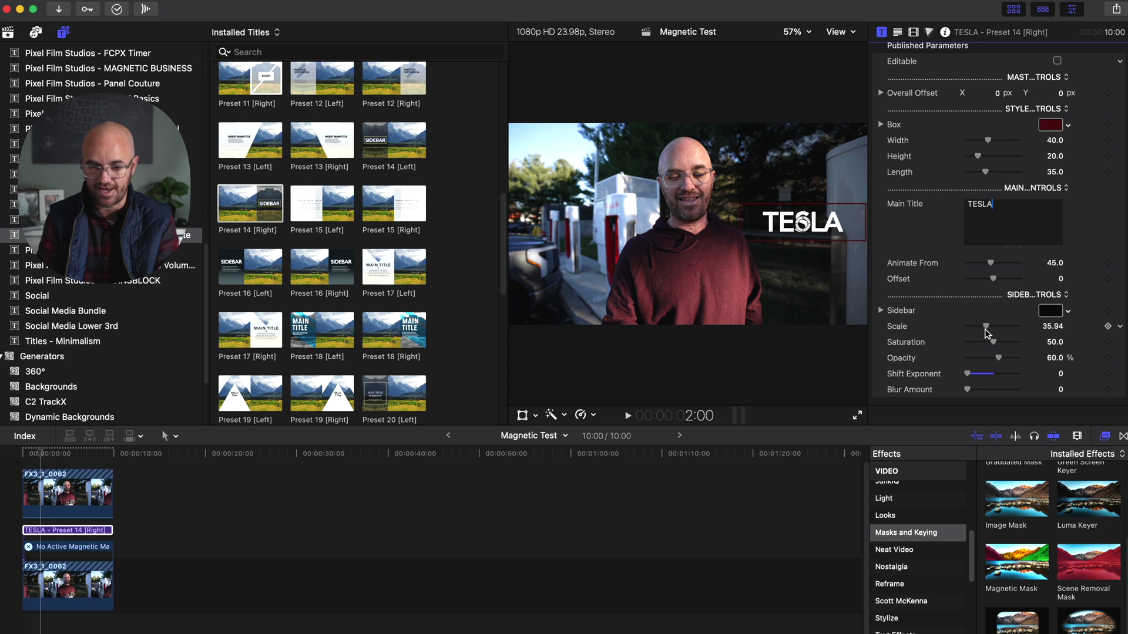
left_click(17, 454)
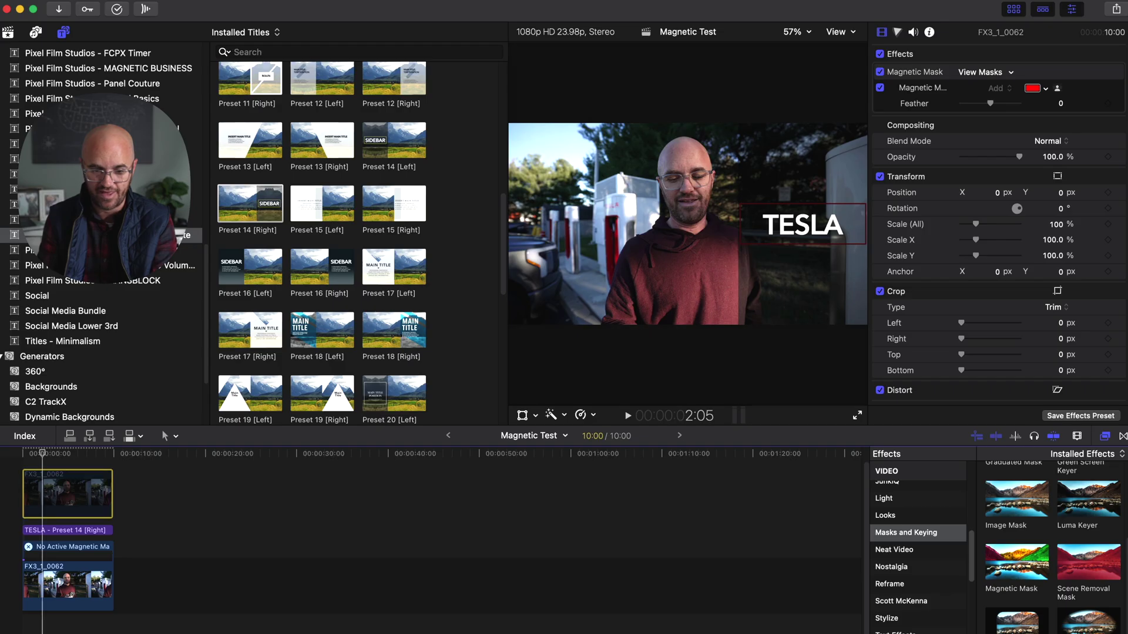
left_click(55, 501)
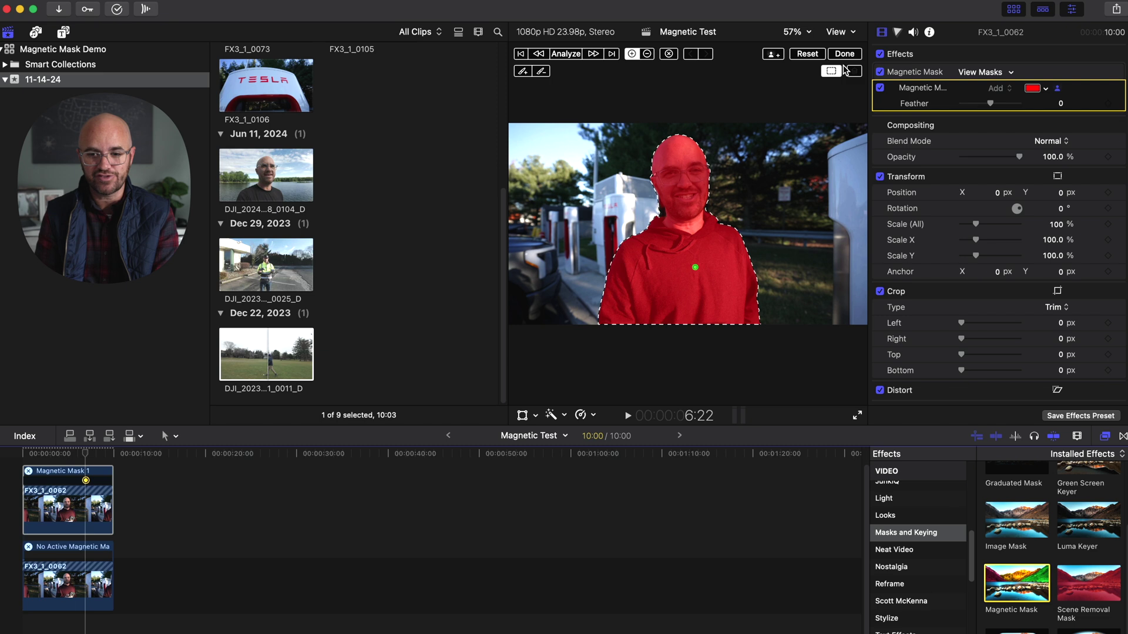
Step: Zoom the viewer to 200%, set the mask Feather to 28.0, and pan to the speaker's face
left_click(805, 32)
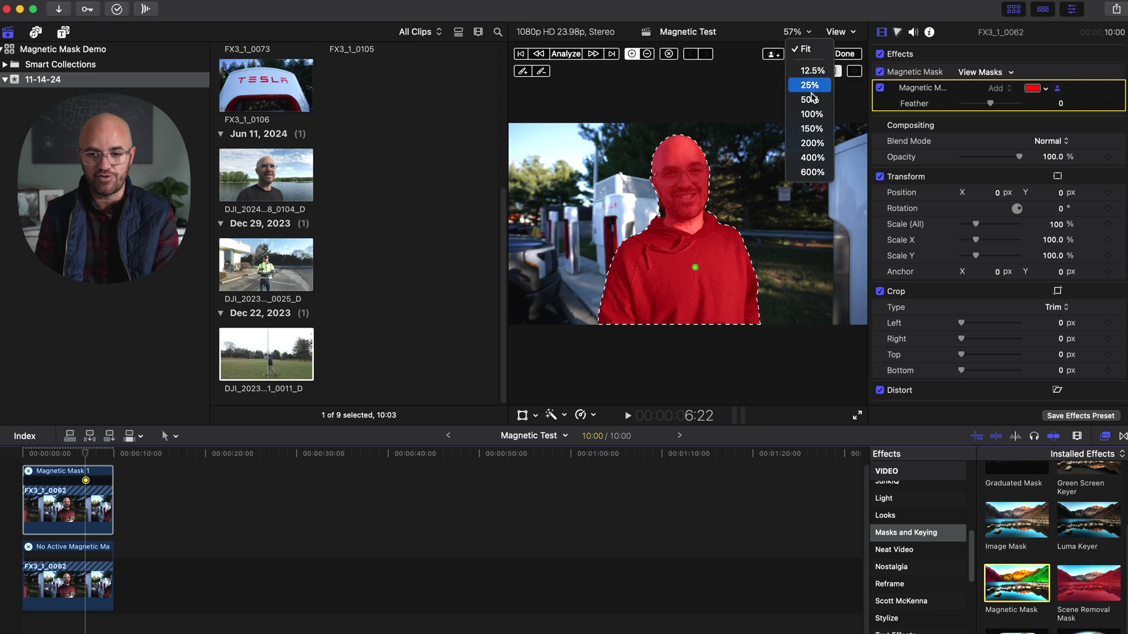
left_click(820, 139)
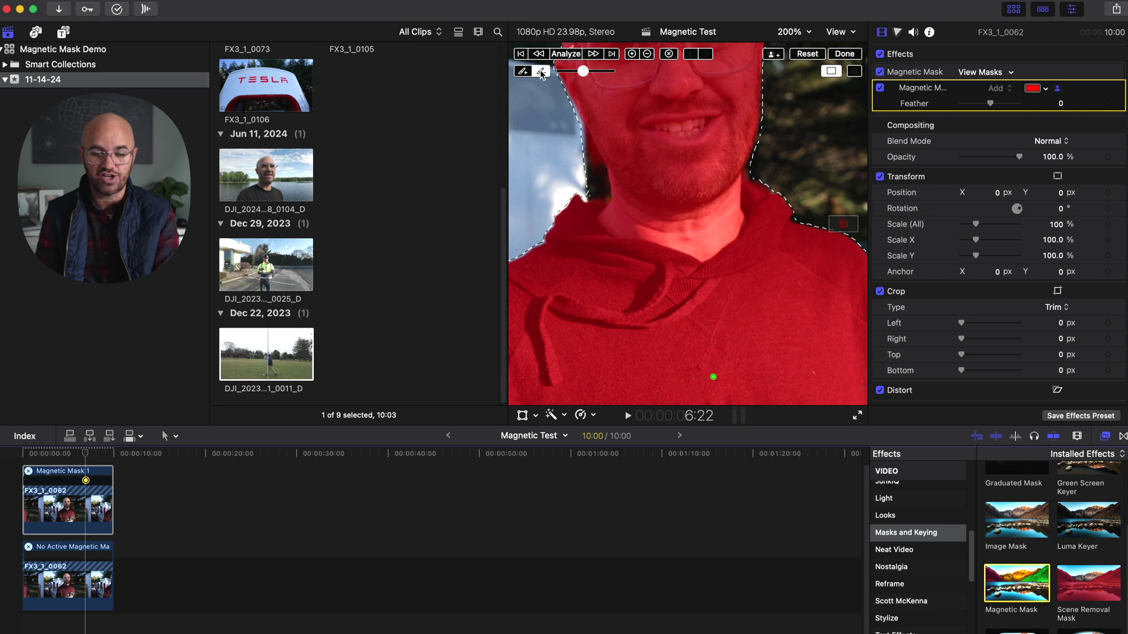
left_click_drag(581, 151, 574, 141)
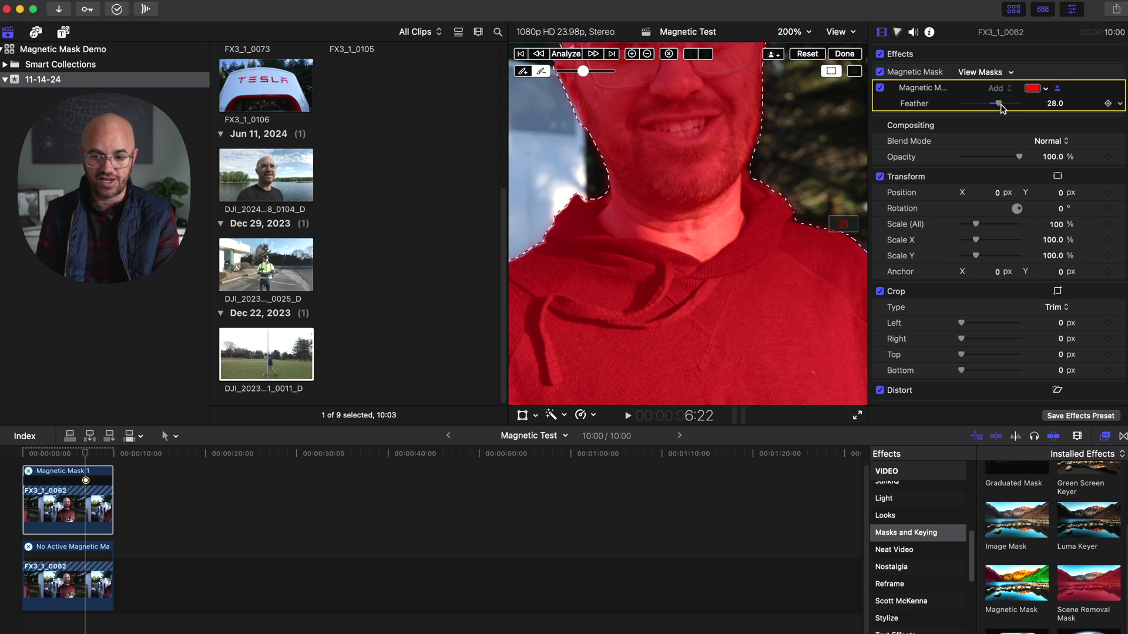
mouse_move(842, 224)
left_mouse_down()
mouse_move(848, 260)
mouse_move(843, 218)
left_mouse_up()
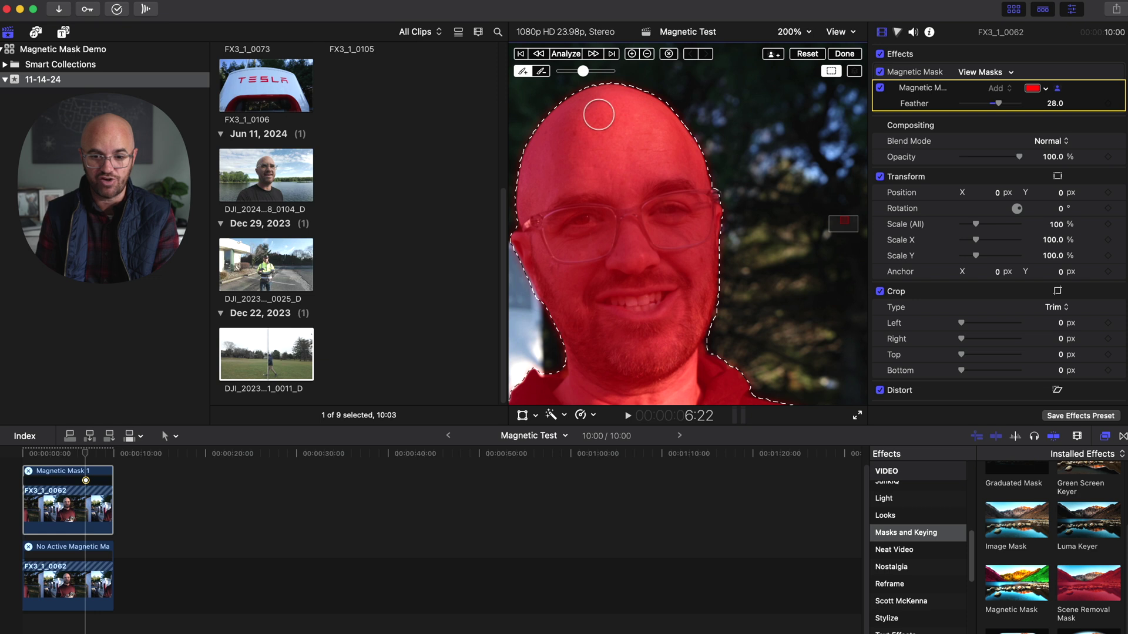
left_click_drag(840, 234, 839, 225)
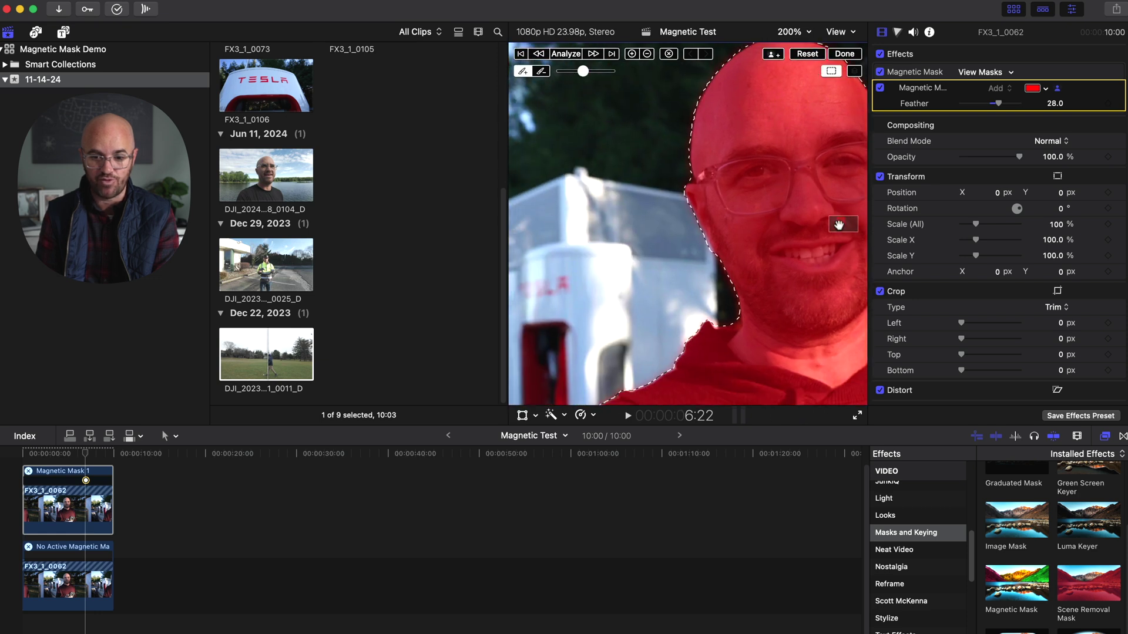